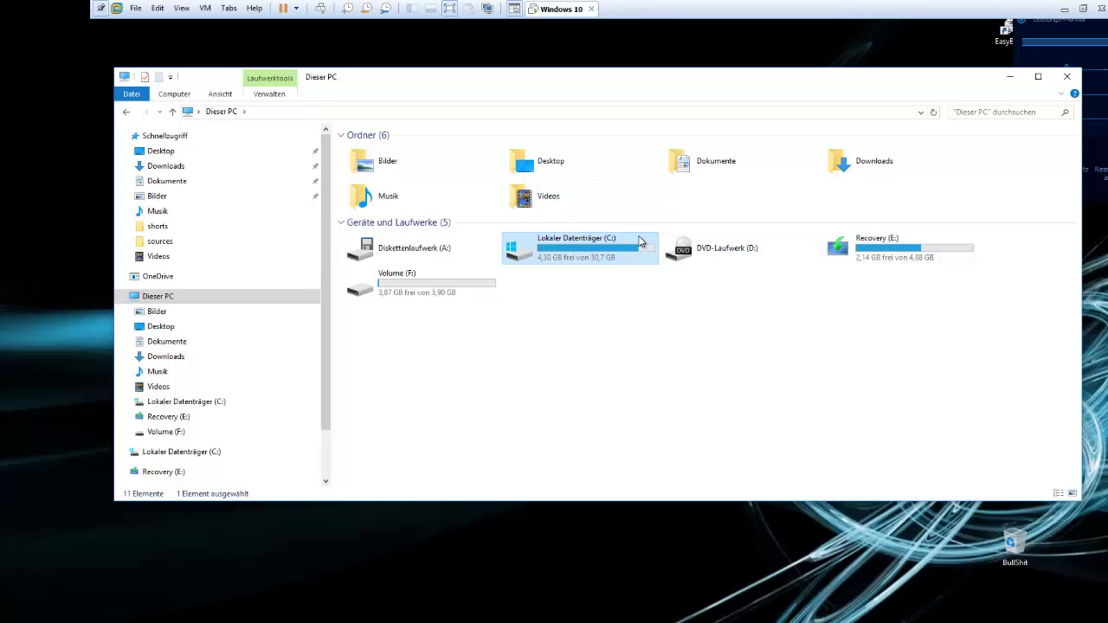
Examine the C:, E: and F: drives in Dieser PC, including the contents of Volume (F:)
{"action": "left_click", "coordinate": [877, 254]}
{"action": "left_click", "coordinate": [638, 252]}
{"action": "left_click", "coordinate": [479, 283]}
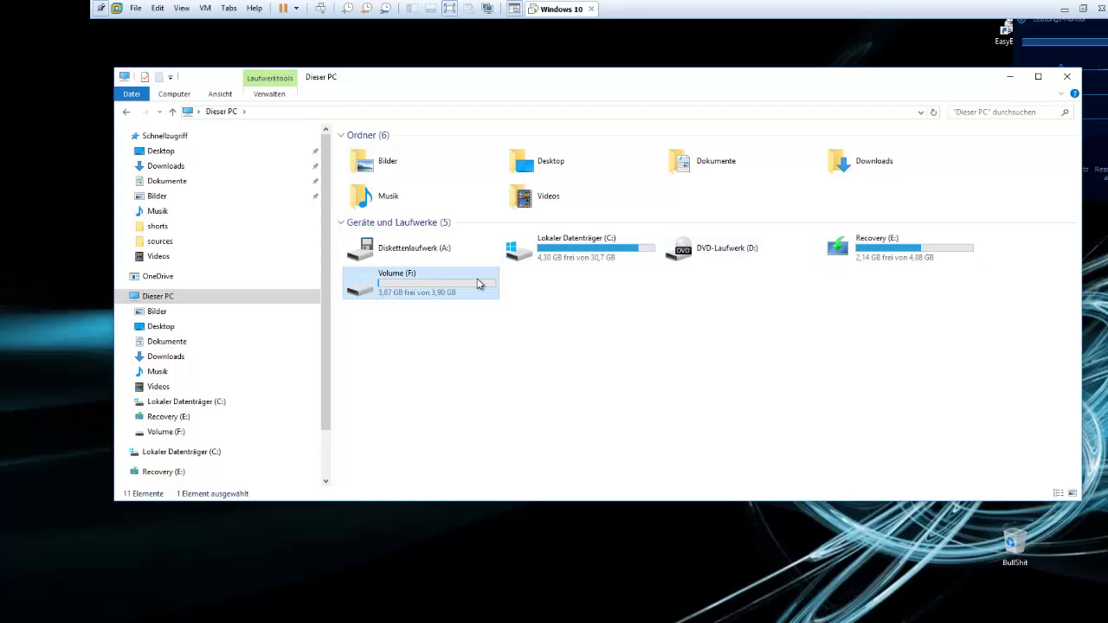
{"action": "left_click", "coordinate": [905, 264]}
{"action": "left_click", "coordinate": [478, 285]}
{"action": "left_click", "coordinate": [580, 256]}
{"action": "left_click", "coordinate": [877, 253]}
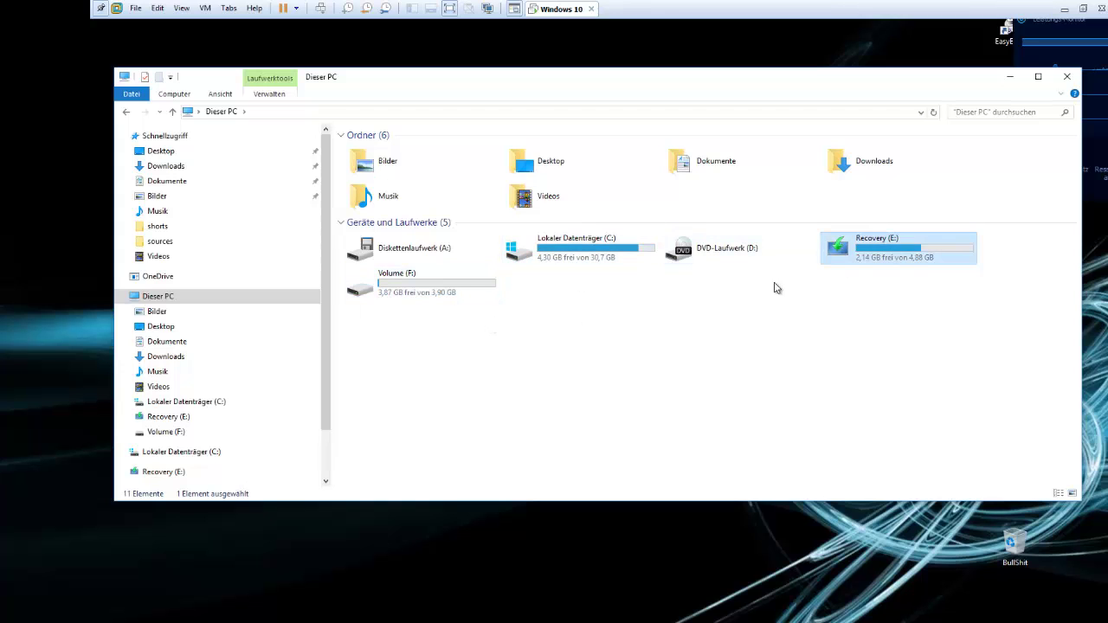
{"action": "left_click", "coordinate": [485, 286]}
{"action": "left_click", "coordinate": [528, 259]}
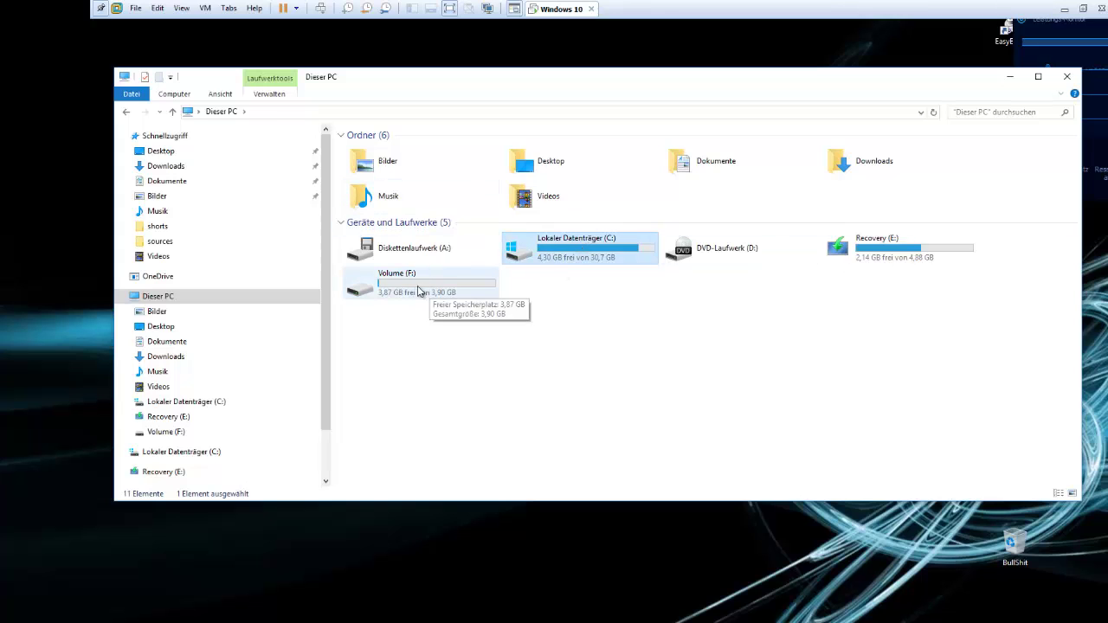
{"action": "double_click", "coordinate": [422, 292]}
{"action": "left_click", "coordinate": [127, 111]}
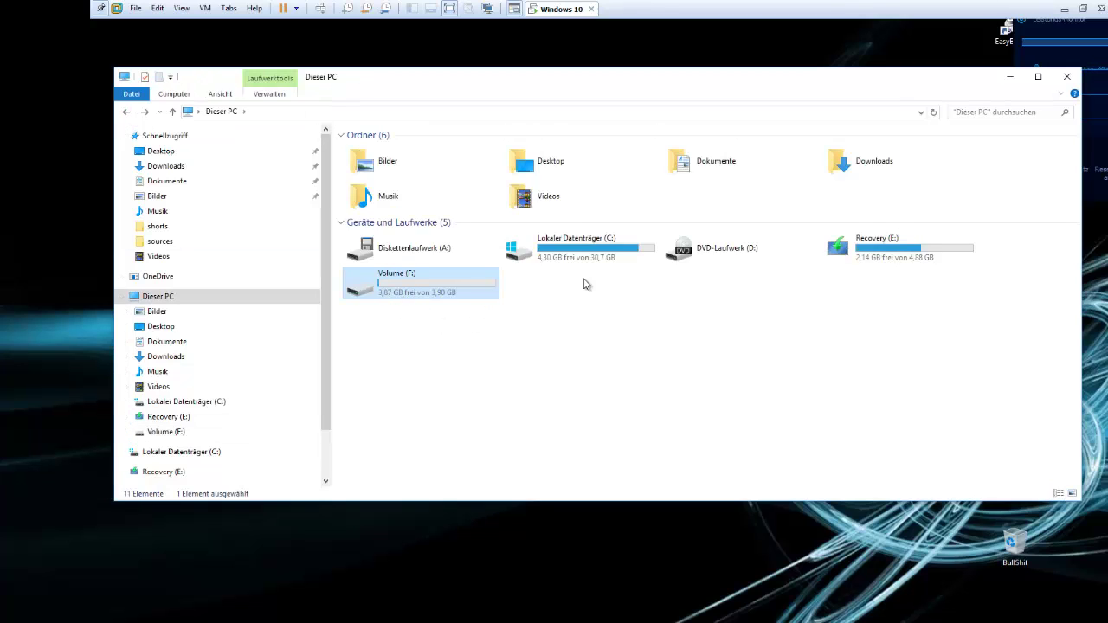
{"action": "left_click", "coordinate": [516, 259]}
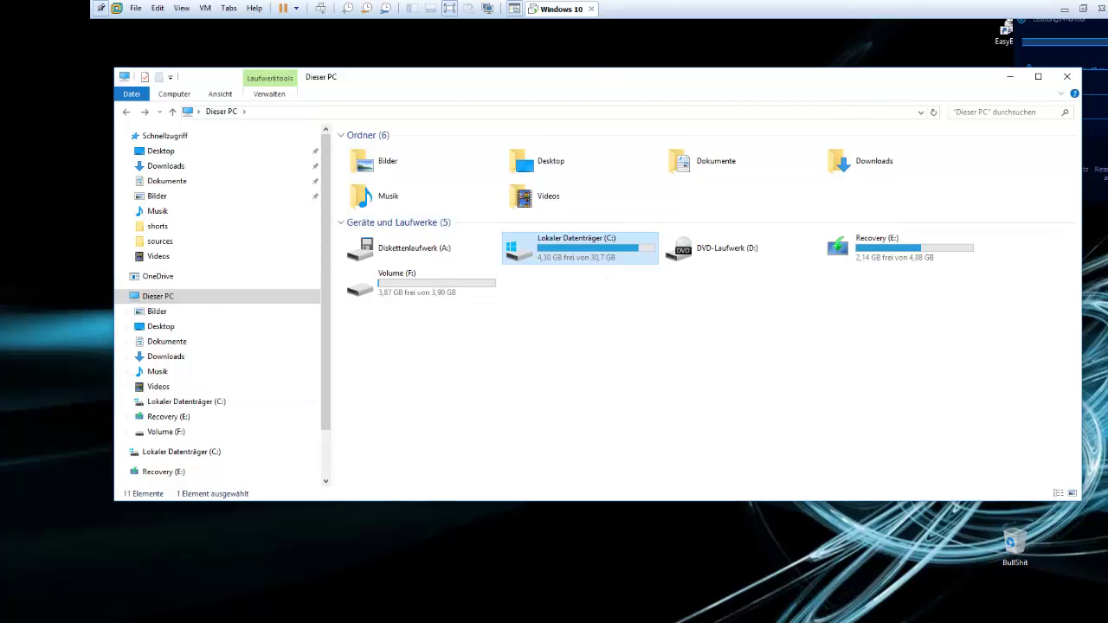
Open Datenträgerverwaltung and enlarge its window so that all partitions of Datenträger 0 are readable
{"action": "key", "text": "super+x"}
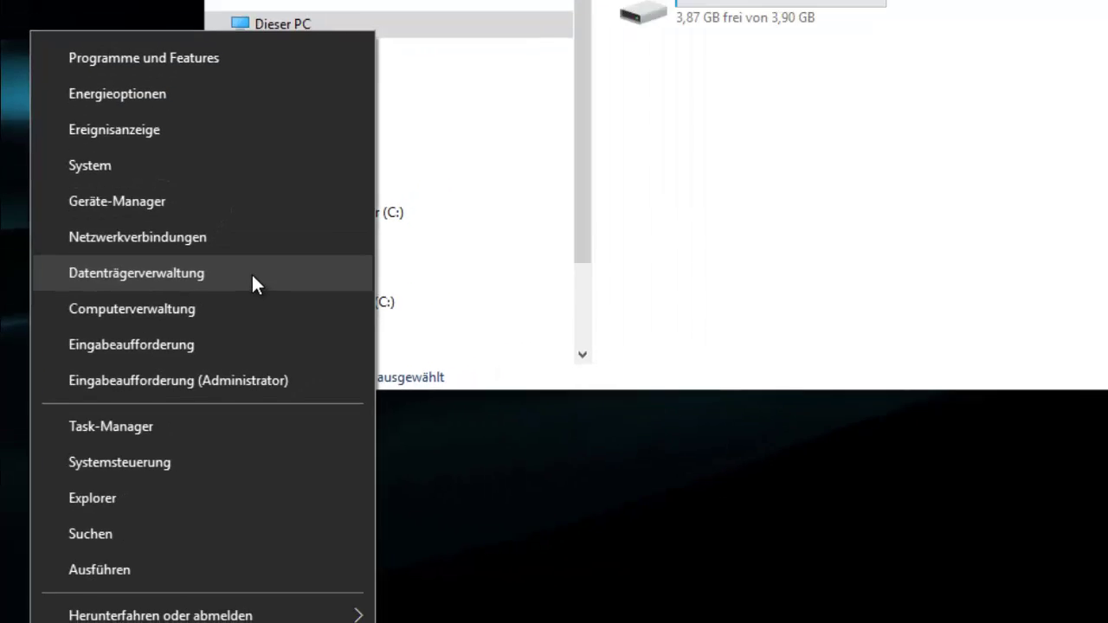
{"action": "left_click", "coordinate": [290, 225]}
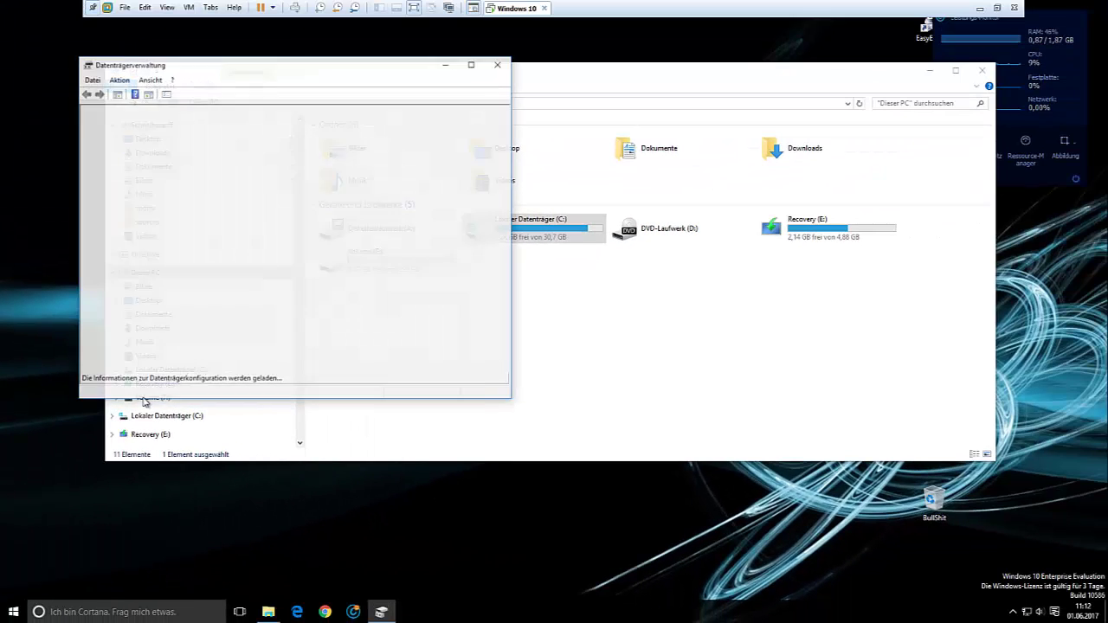
{"action": "left_click_drag", "start_coordinate": [358, 77], "coordinate": [533, 77]}
{"action": "left_click_drag", "start_coordinate": [618, 396], "coordinate": [768, 433]}
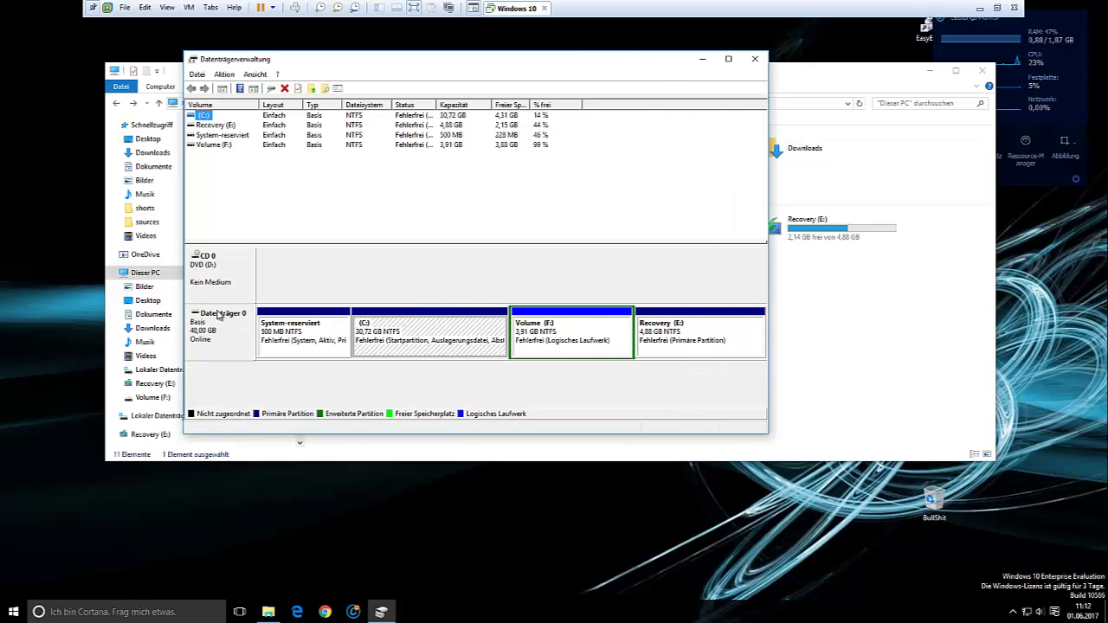
Examine the partition layout of Datenträger 0, especially C: and the adjacent Volume (F:)
{"action": "left_click", "coordinate": [218, 315]}
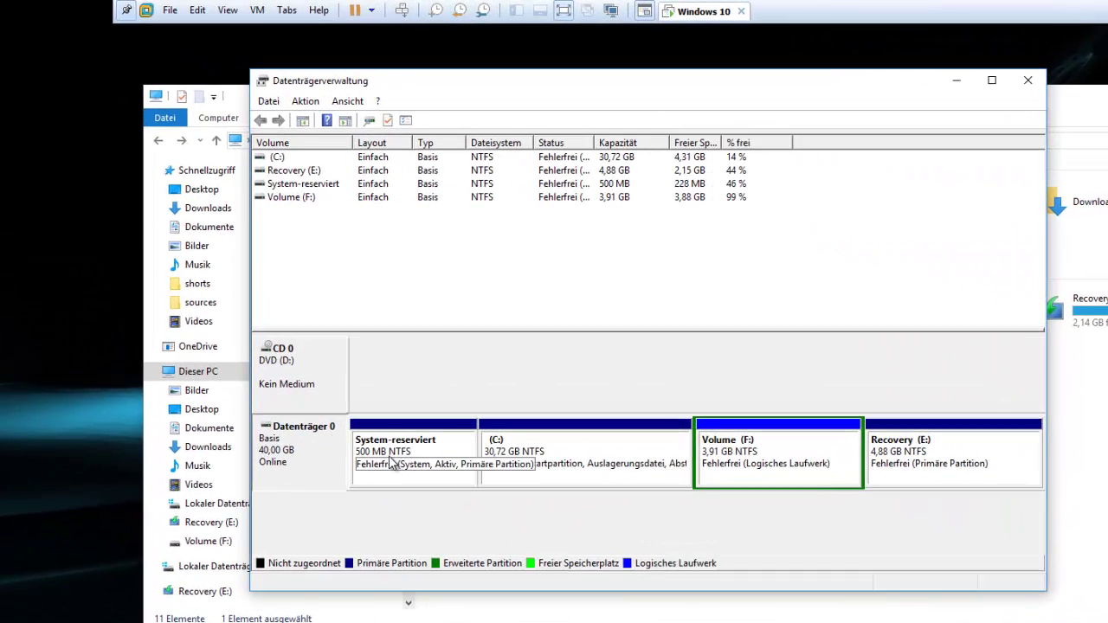
{"action": "left_click", "coordinate": [738, 467]}
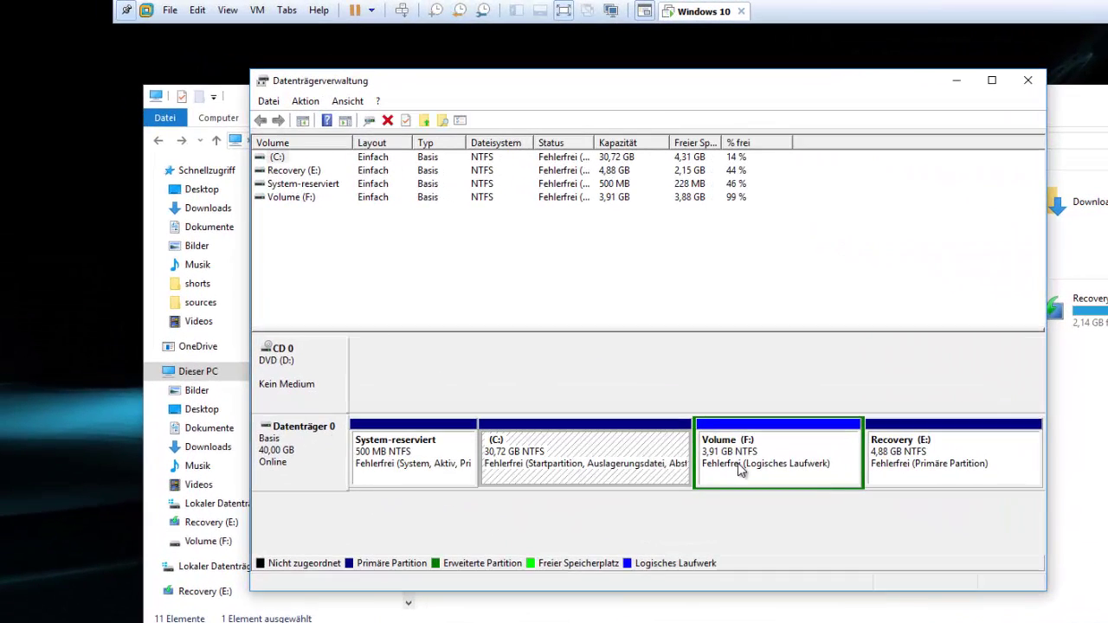
{"action": "left_click", "coordinate": [660, 458]}
{"action": "left_click", "coordinate": [742, 443]}
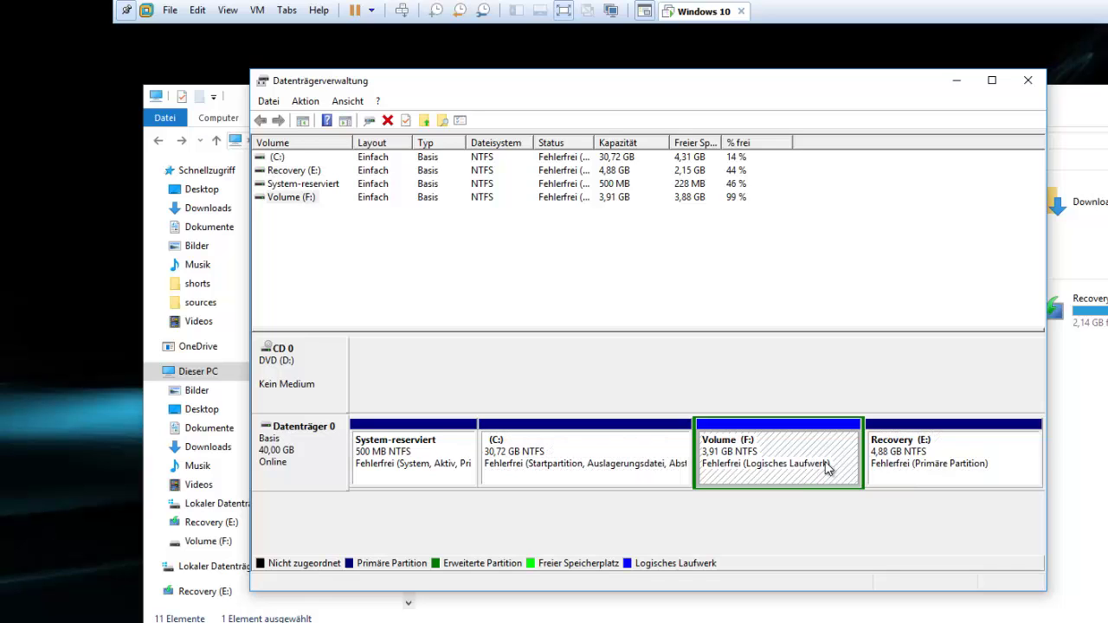
{"action": "left_click", "coordinate": [619, 460]}
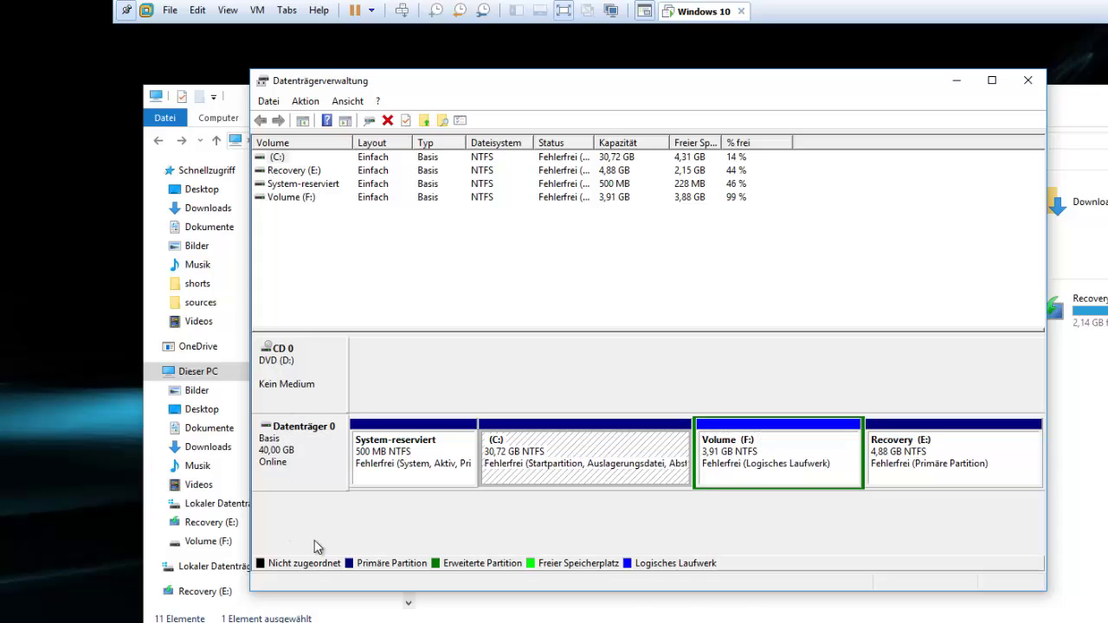
{"action": "left_click", "coordinate": [782, 437]}
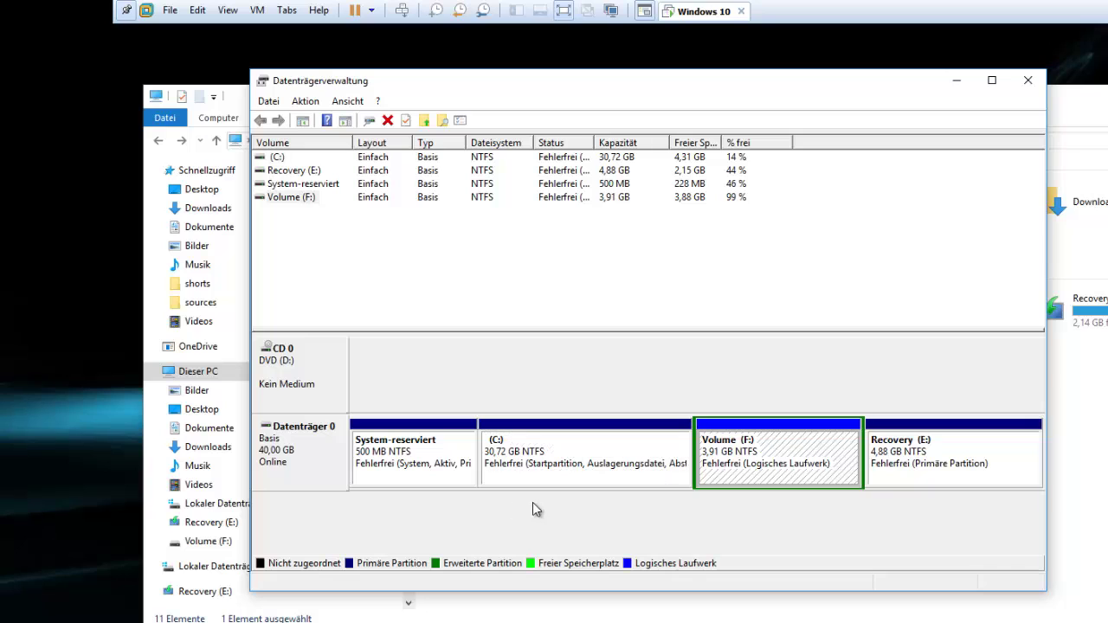
{"action": "left_click", "coordinate": [615, 459]}
{"action": "left_click", "coordinate": [741, 466]}
Switch to File Explorer, check Volume (F:) for files, and close the Explorer window
{"action": "key", "text": "alt+Tab"}
{"action": "double_click", "coordinate": [568, 347]}
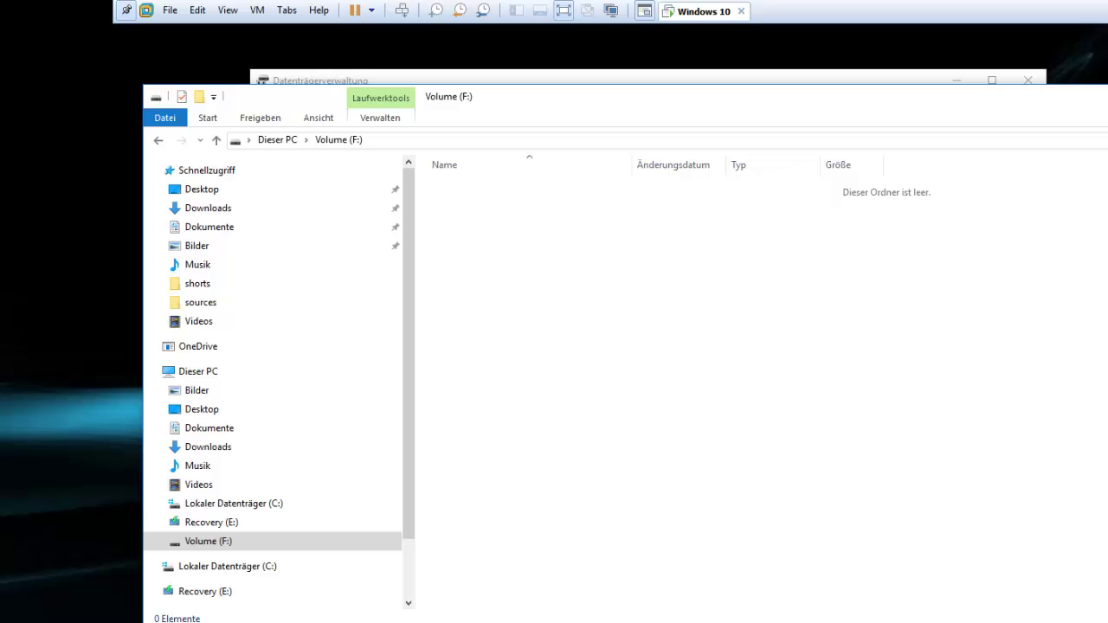
{"action": "key", "text": "alt+F4"}
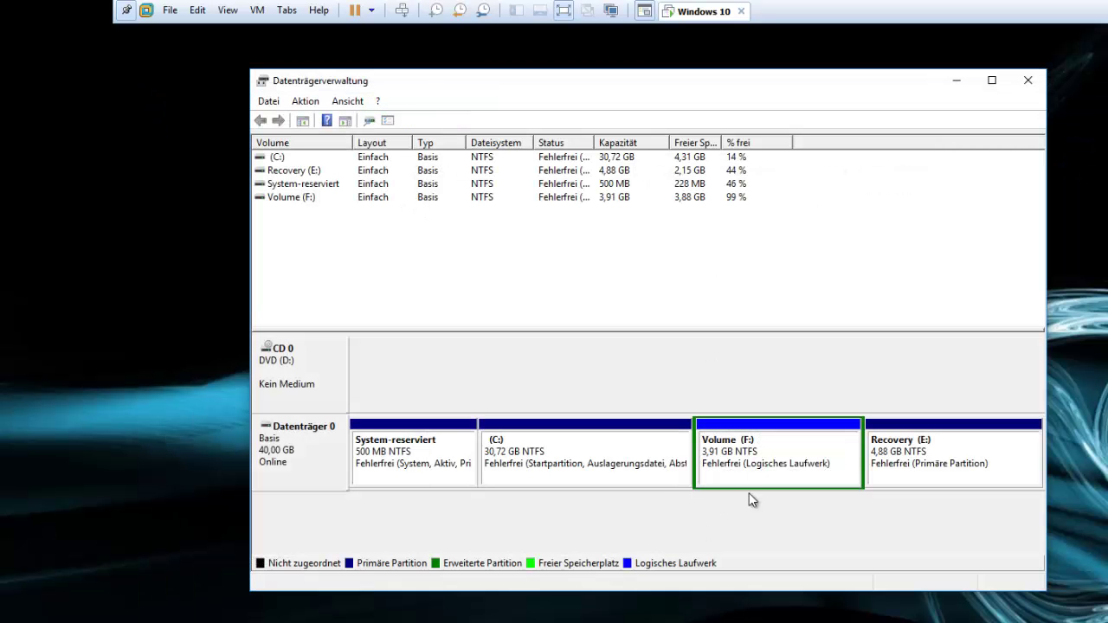
Compare the C: partition with the neighbouring logical drive F: and reposition the Datenträgerverwaltung window
{"action": "left_click", "coordinate": [653, 453]}
{"action": "left_click", "coordinate": [785, 470]}
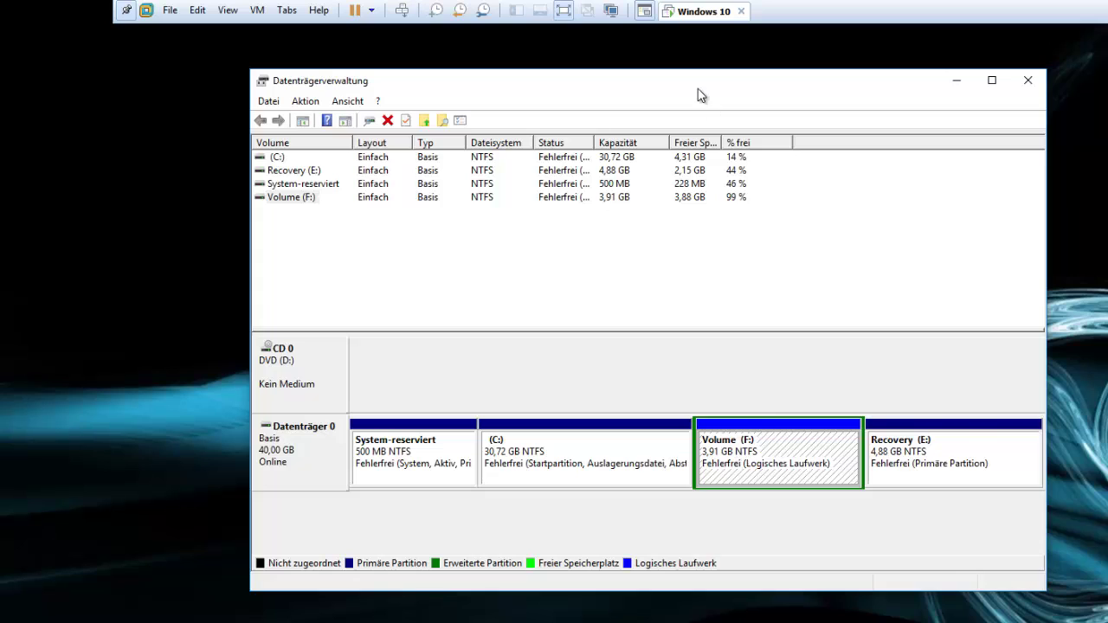
{"action": "left_click_drag", "start_coordinate": [700, 87], "coordinate": [810, 69]}
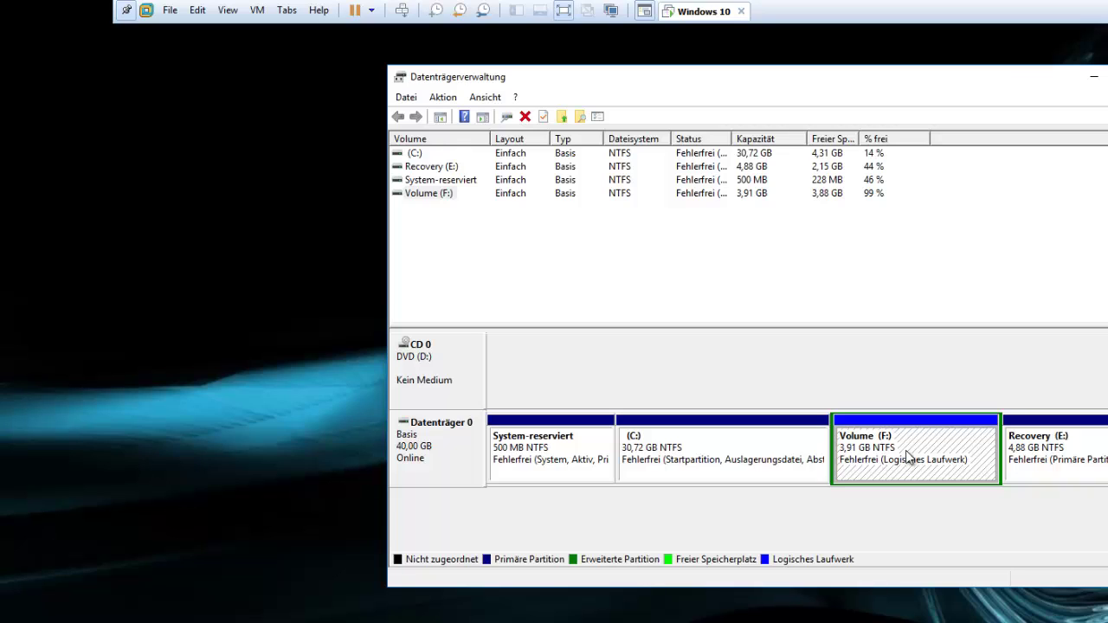
{"action": "left_click", "coordinate": [774, 457]}
{"action": "left_click_drag", "start_coordinate": [678, 89], "coordinate": [656, 96]}
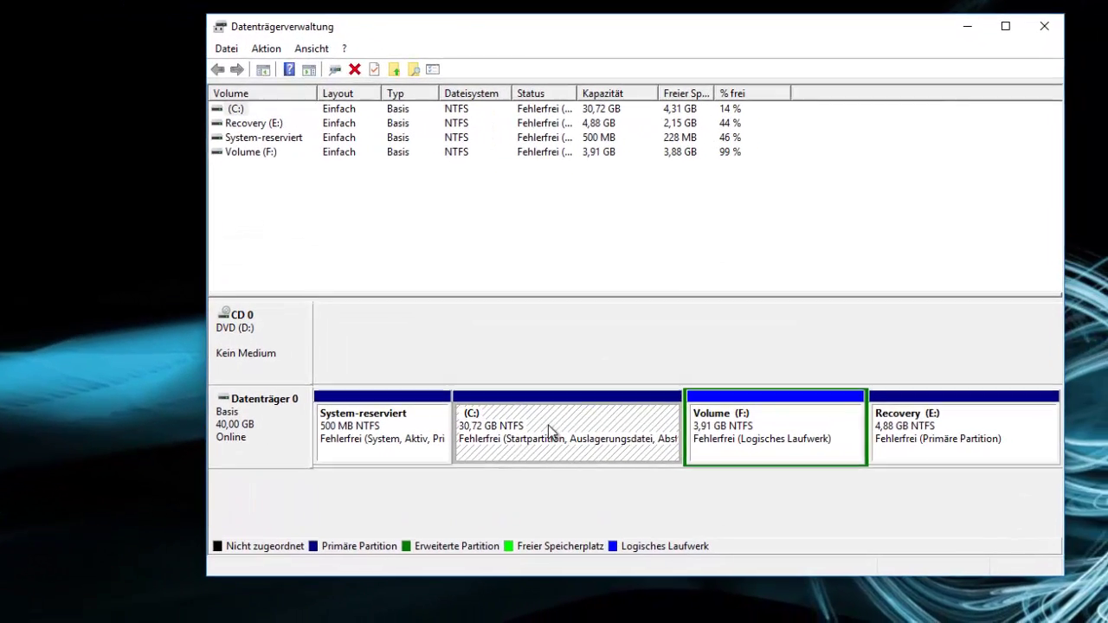
Delete the logical drive Volume (F:) on Datenträger 0 and accept the loss of its data
{"action": "left_click", "coordinate": [700, 454]}
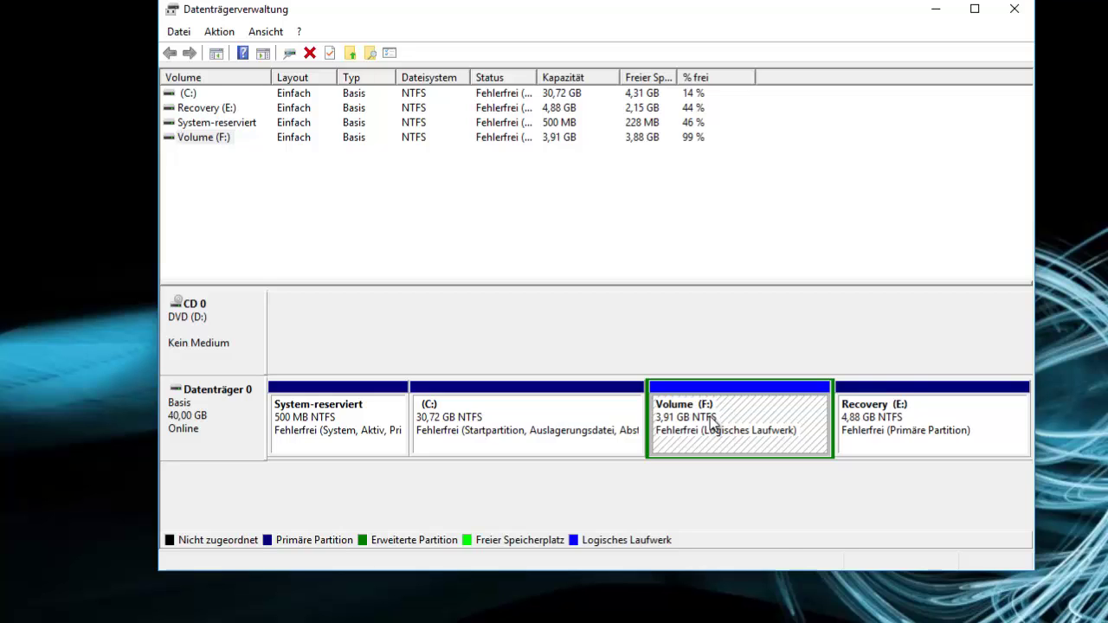
{"action": "right_click", "coordinate": [712, 419]}
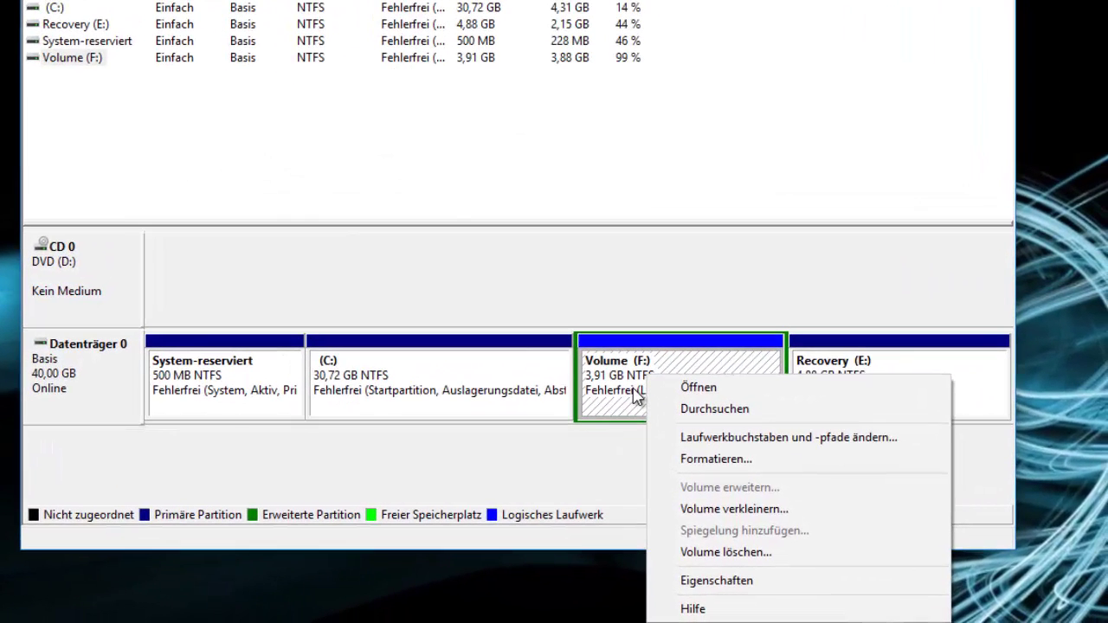
{"action": "right_click", "coordinate": [626, 389]}
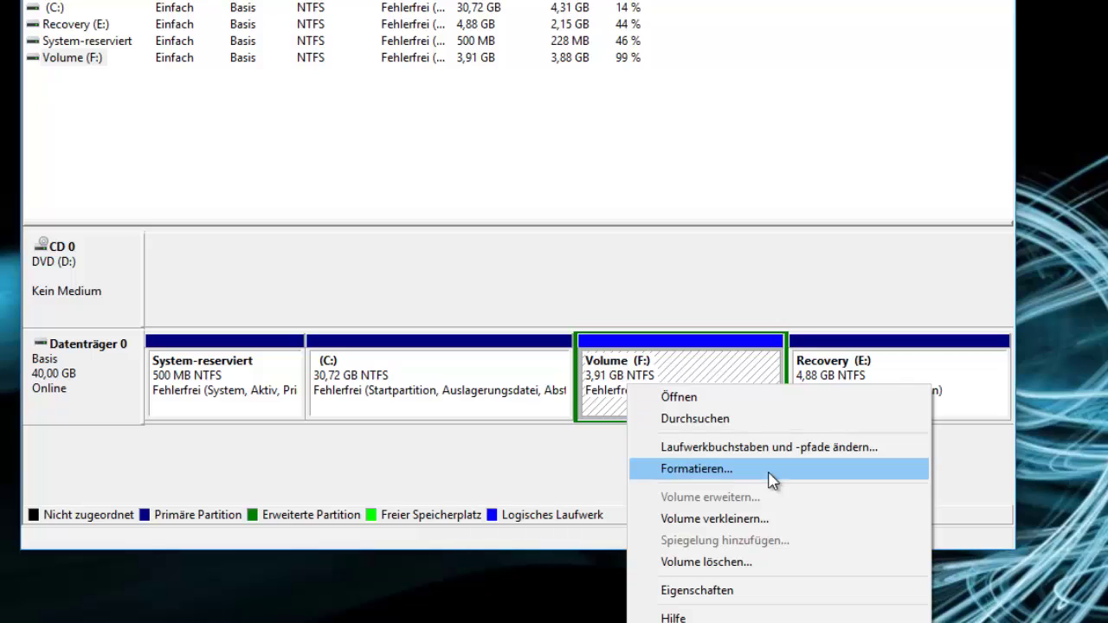
{"action": "left_click", "coordinate": [671, 561]}
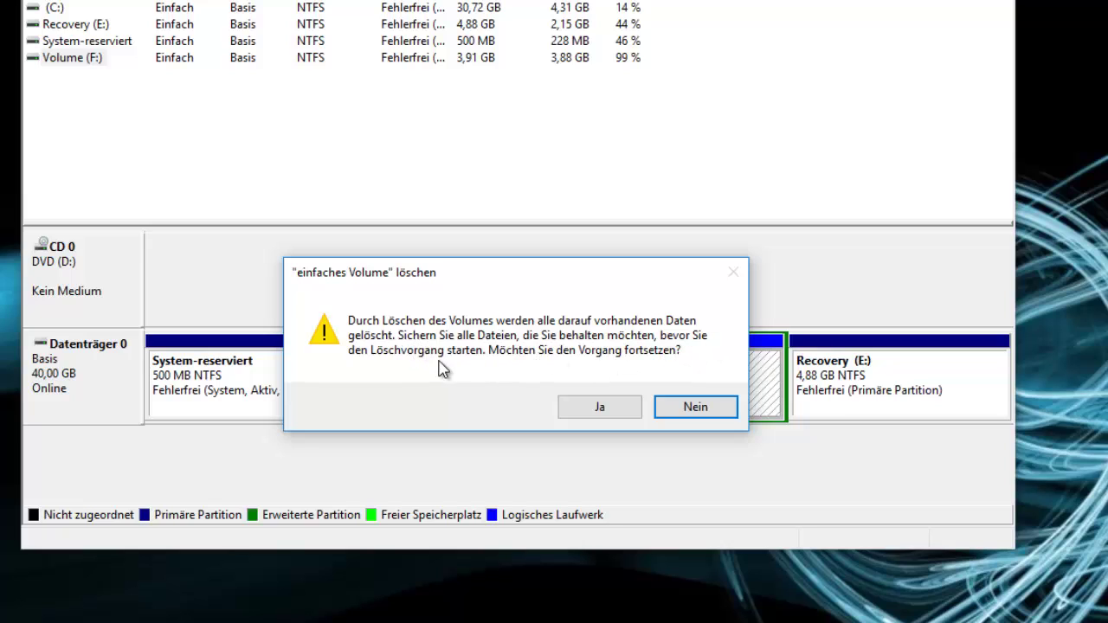
{"action": "left_click", "coordinate": [589, 405]}
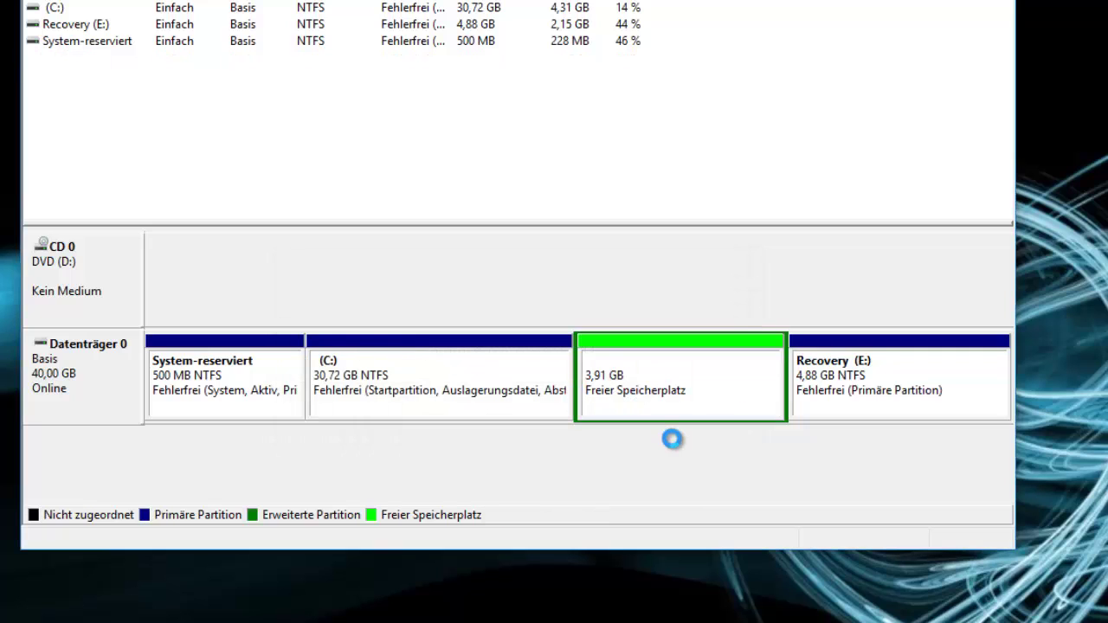
Inspect the free space beside C: and check the remaining drives under Dieser PC in File Explorer
{"action": "left_click", "coordinate": [685, 396]}
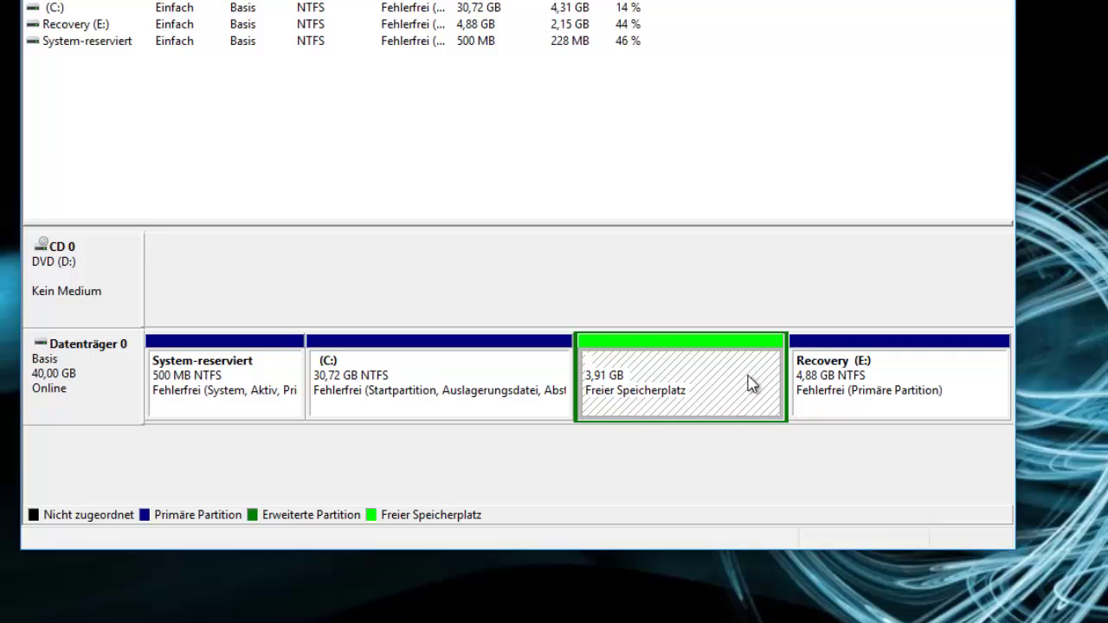
{"action": "left_click", "coordinate": [477, 388]}
{"action": "left_click", "coordinate": [699, 410]}
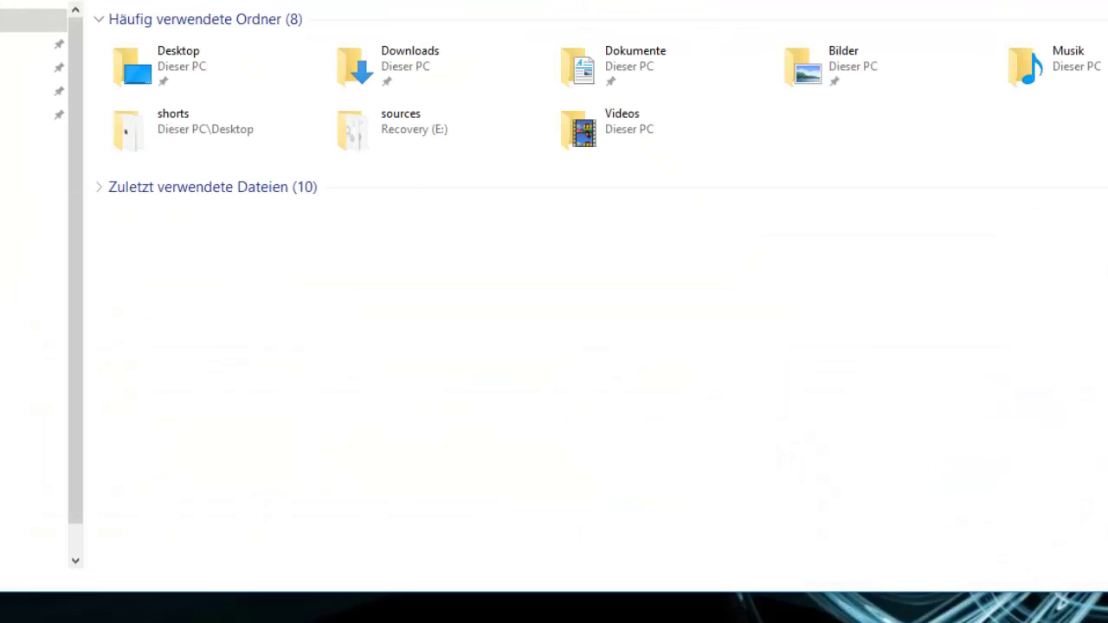
{"action": "left_click", "coordinate": [33, 272]}
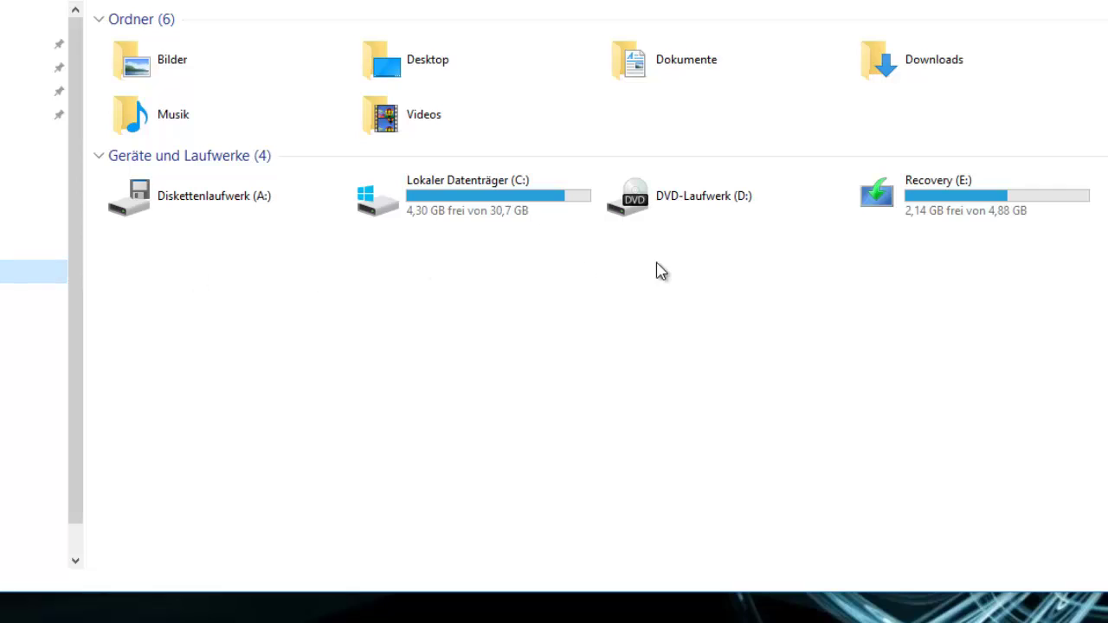
{"action": "right_click", "coordinate": [586, 336]}
{"action": "left_click", "coordinate": [775, 417]}
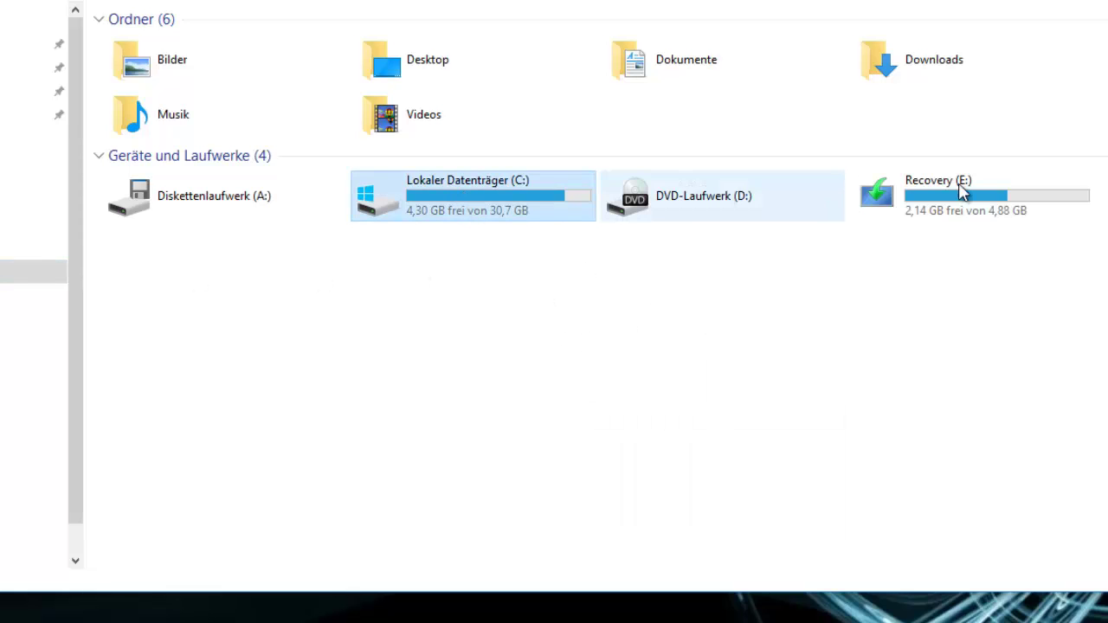
{"action": "left_click", "coordinate": [960, 214]}
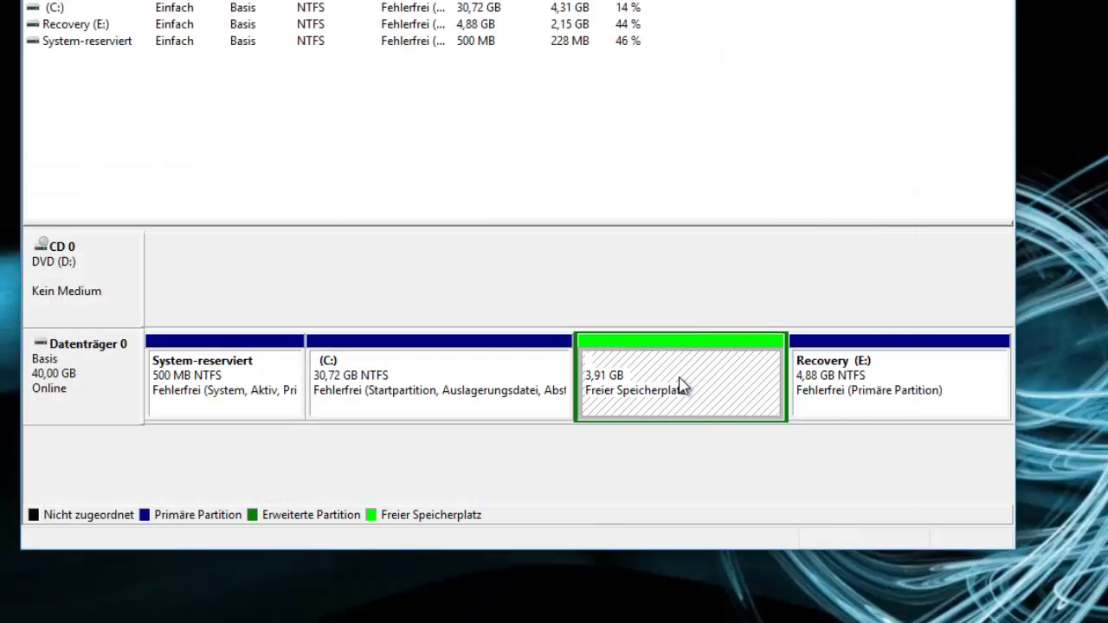
Delete the extended partition that holds the 3,91 GB of free space between C: and Recovery (E:)
{"action": "right_click", "coordinate": [681, 386]}
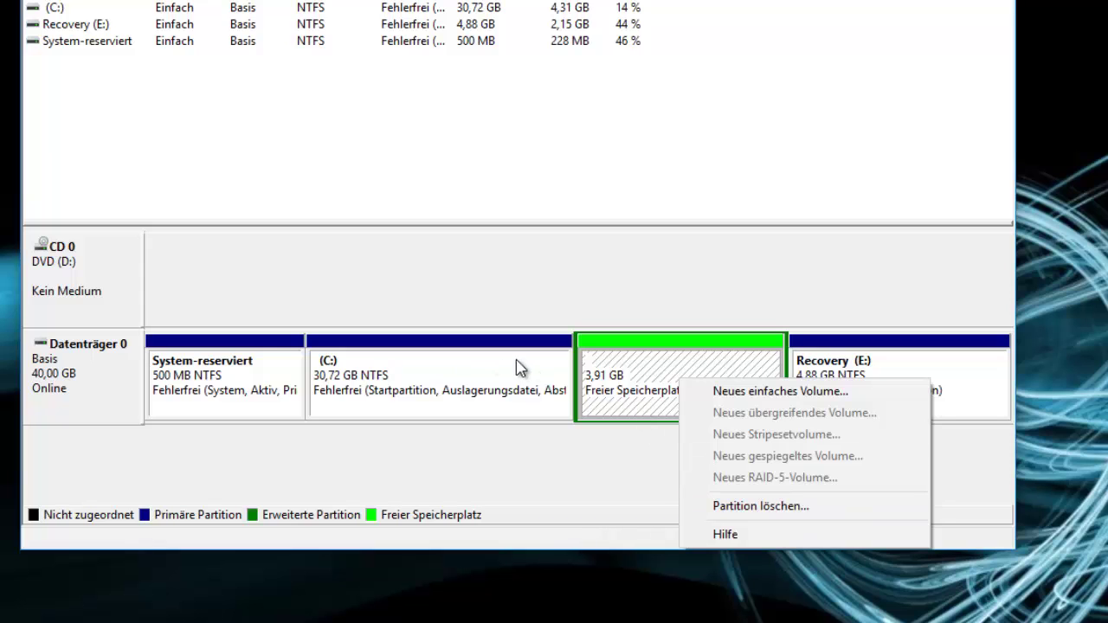
{"action": "left_click", "coordinate": [759, 506]}
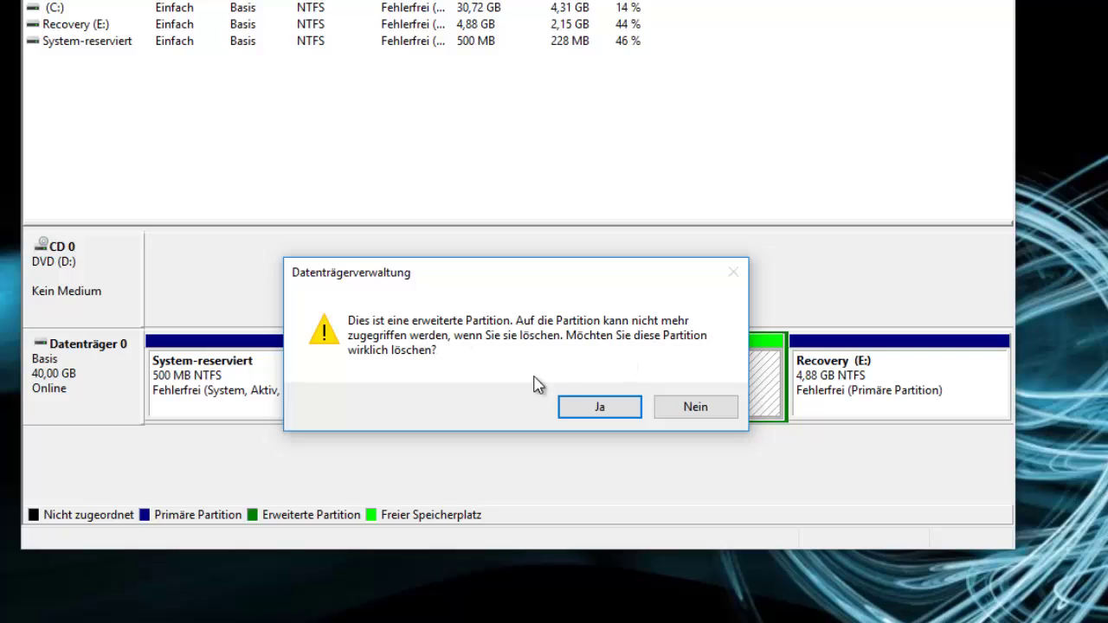
{"action": "left_click", "coordinate": [579, 401]}
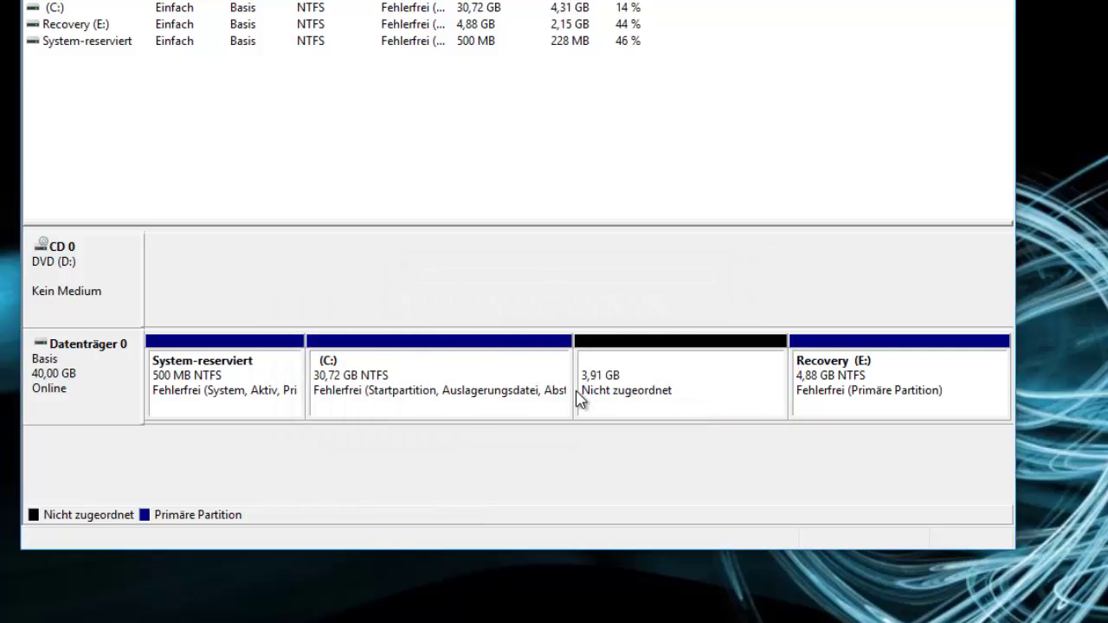
Select the unallocated 3,91 GB area, refresh Dieser PC and check the C: and Recovery (E:) drives
{"action": "left_click", "coordinate": [703, 403]}
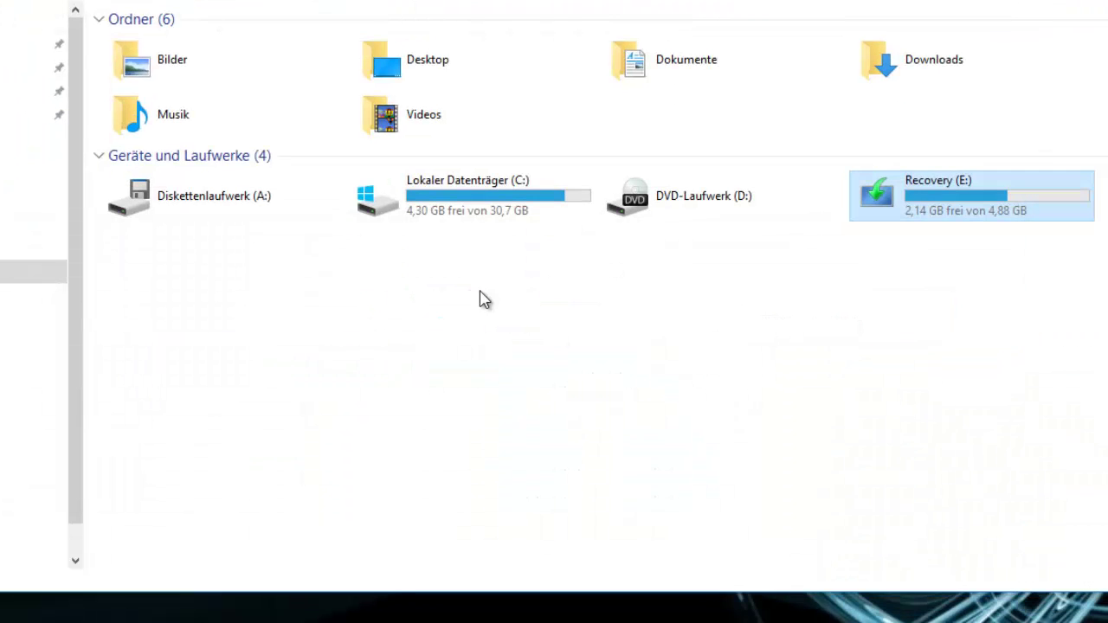
{"action": "right_click", "coordinate": [497, 319]}
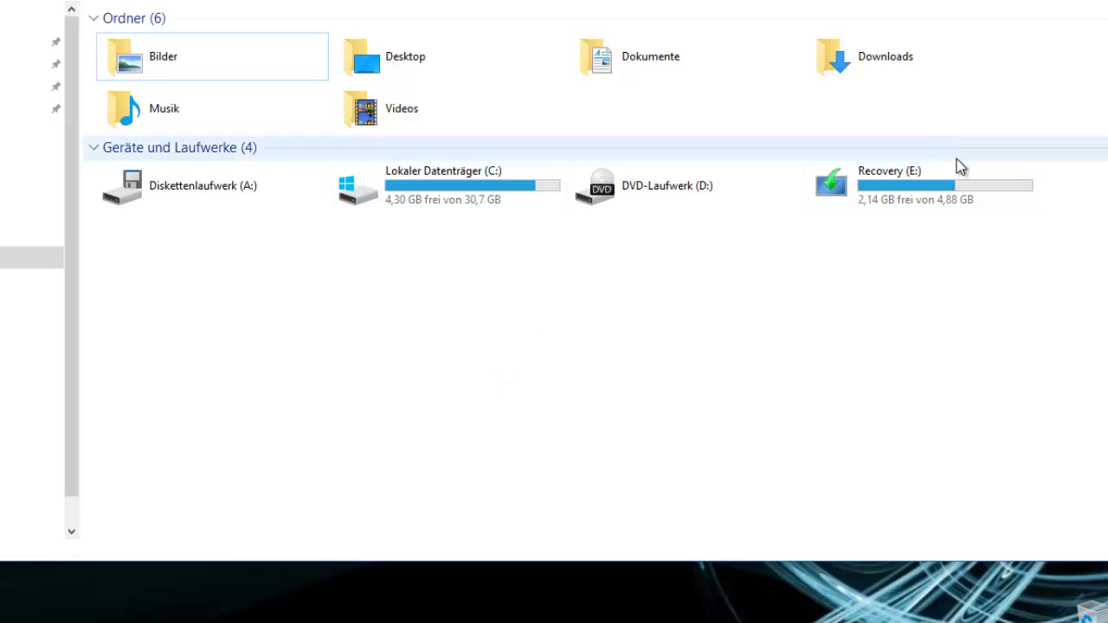
{"action": "left_click", "coordinate": [956, 166]}
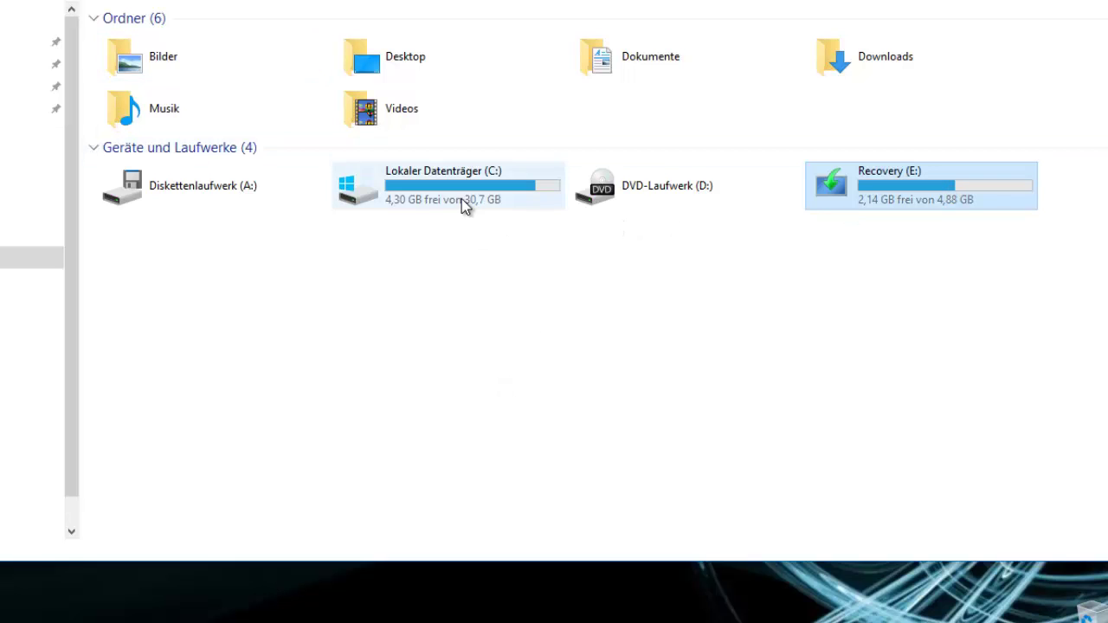
{"action": "left_click", "coordinate": [507, 183]}
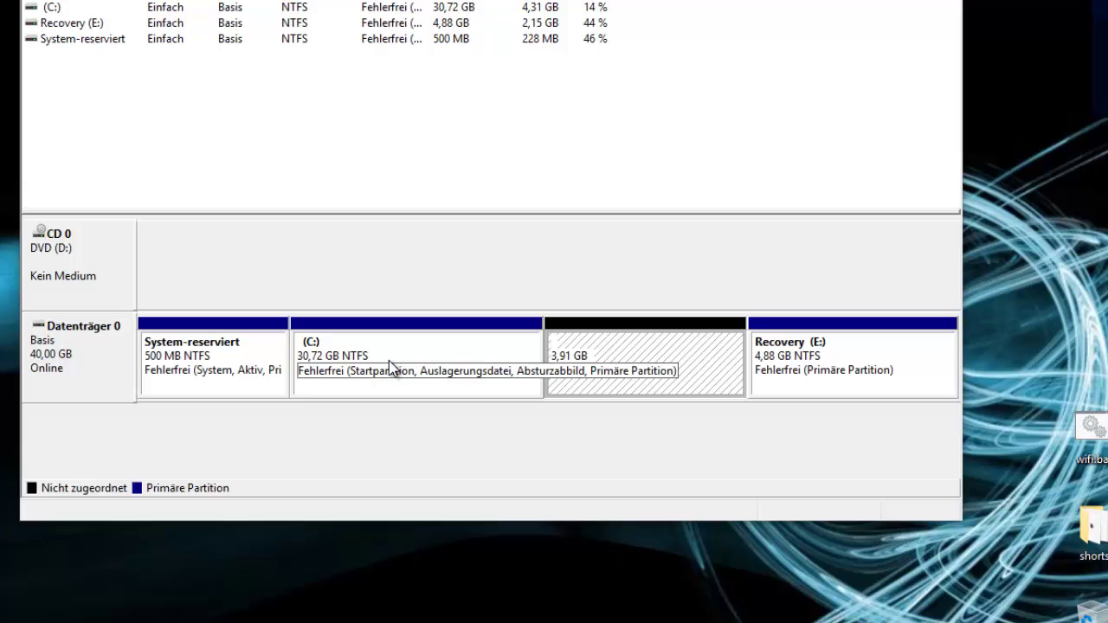
Extend the C: volume on Datenträger 0 with the entire 3999 MB of adjacent unallocated space using the Extend Volume wizard
{"action": "left_click", "coordinate": [380, 359]}
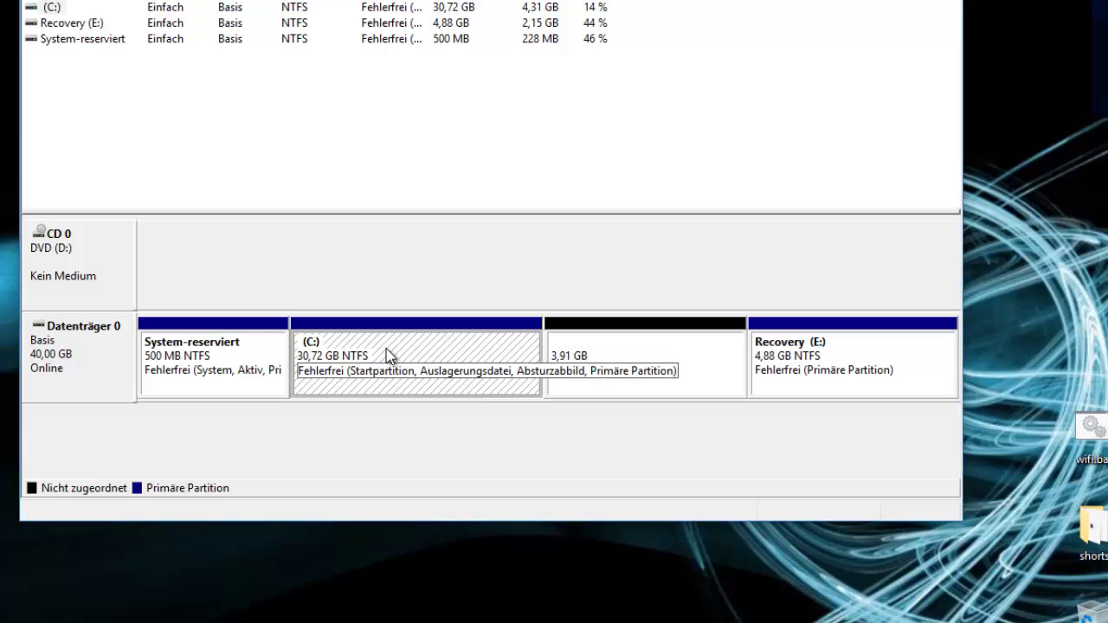
{"action": "right_click", "coordinate": [391, 357]}
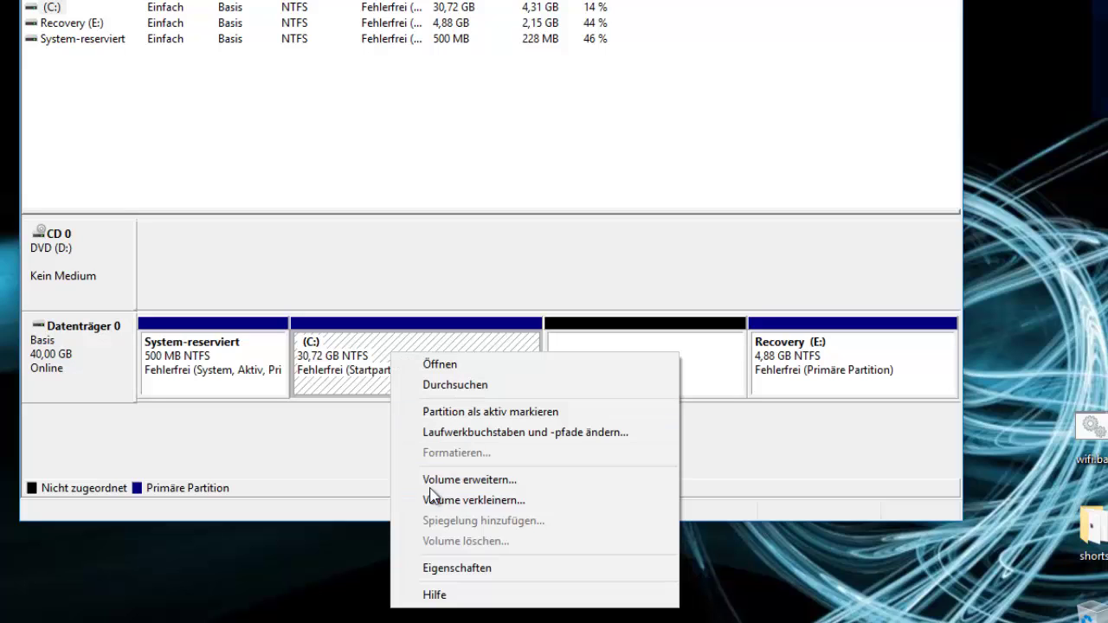
{"action": "left_click", "coordinate": [521, 487]}
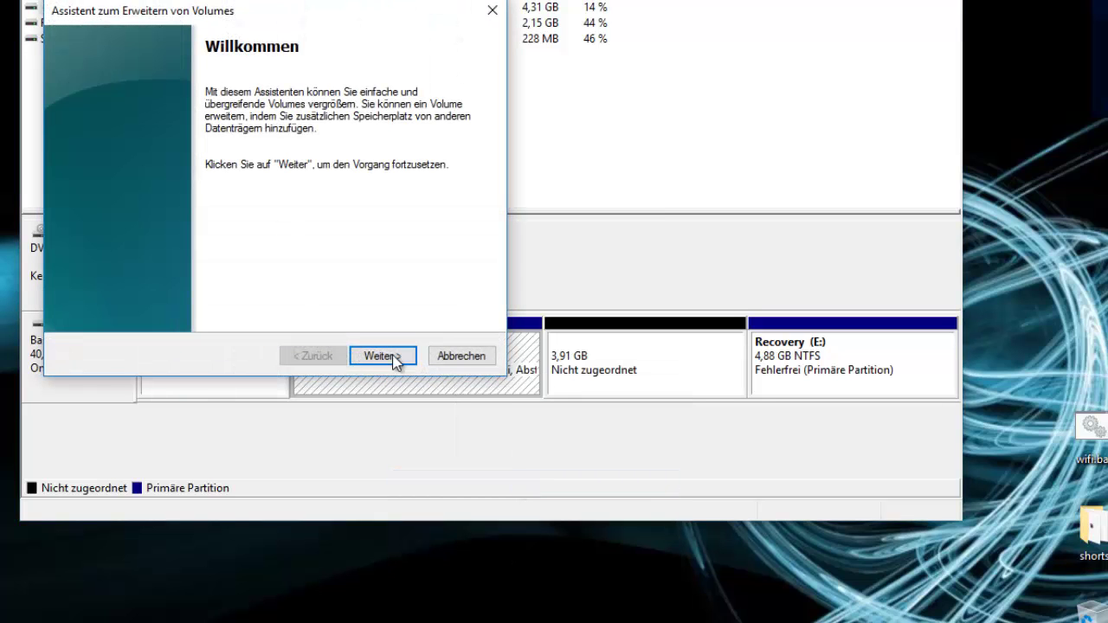
{"action": "left_click", "coordinate": [398, 357]}
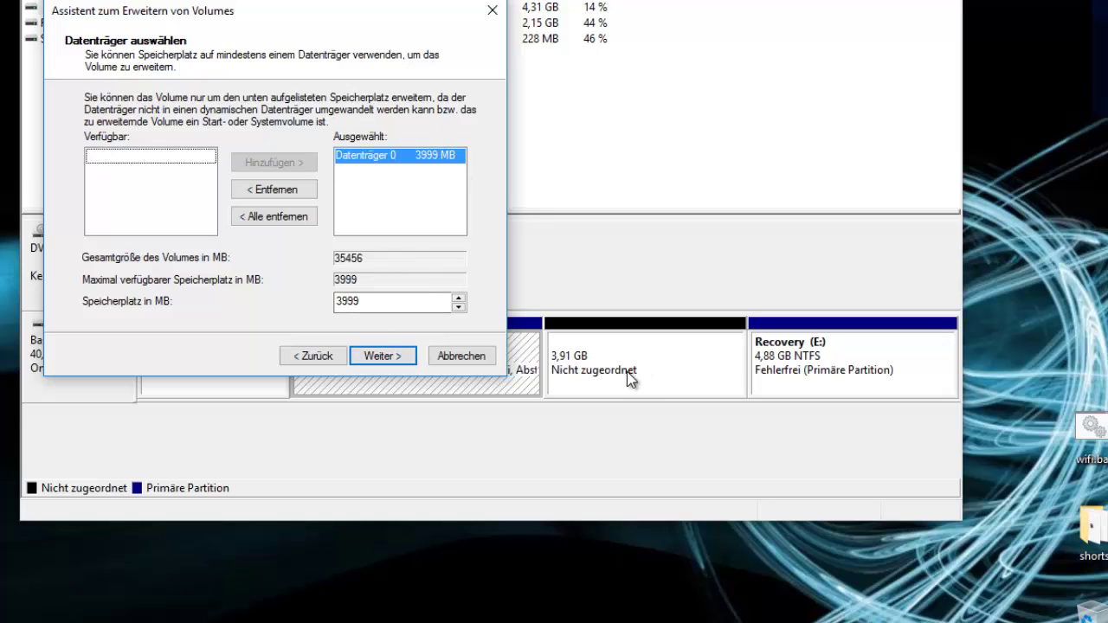
{"action": "left_click", "coordinate": [395, 362]}
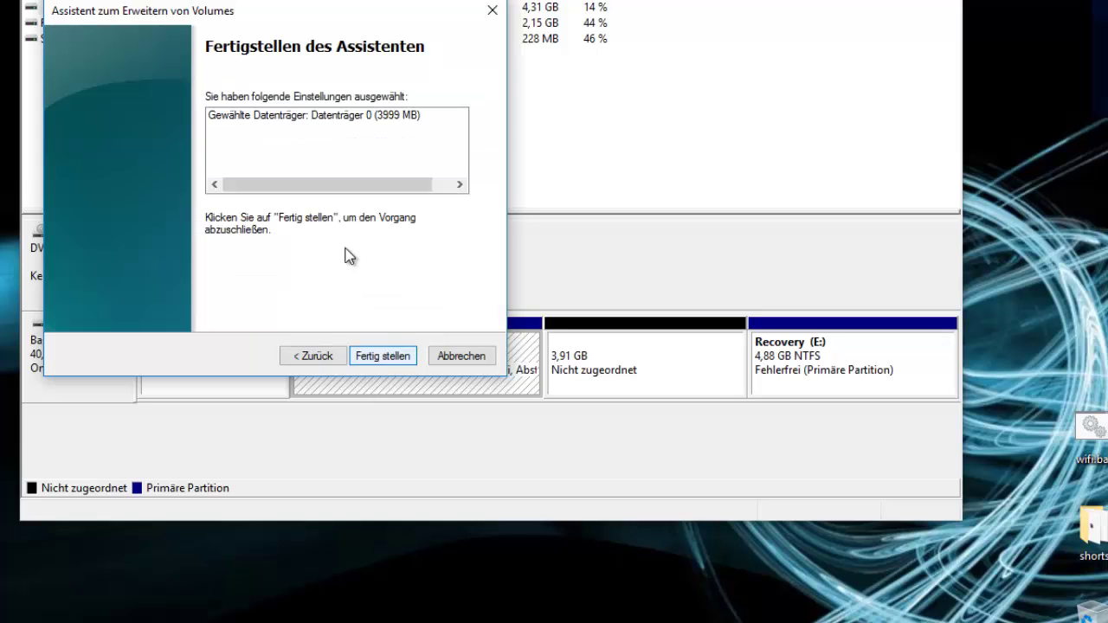
{"action": "left_click", "coordinate": [383, 355]}
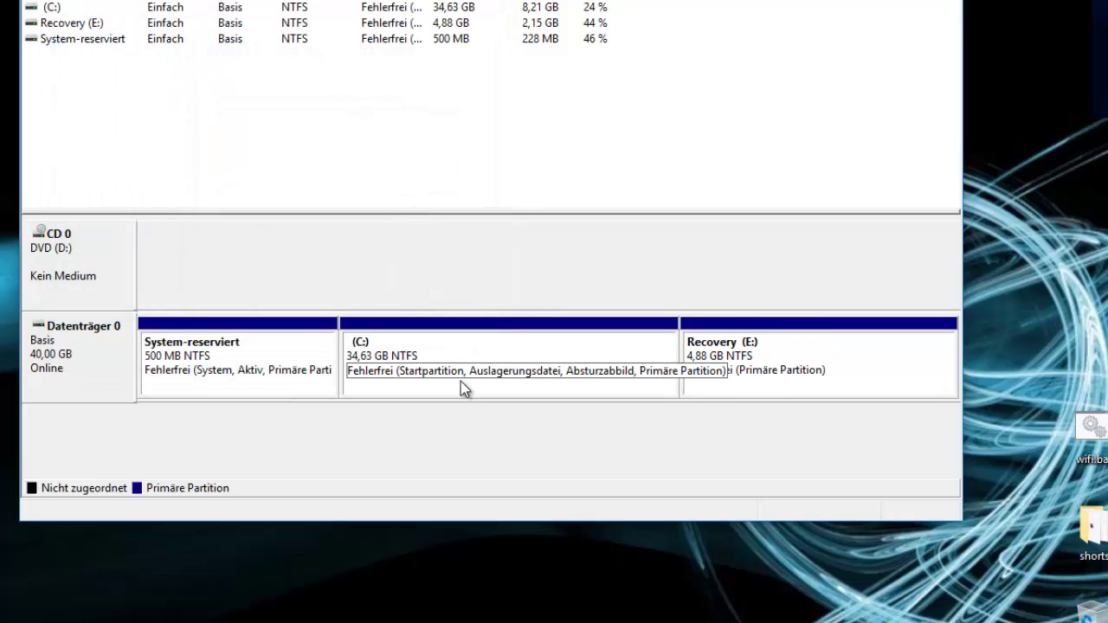
Select the extended C: volume in Disk Management and check drive C:'s capacity under Dieser PC in File Explorer
{"action": "left_click", "coordinate": [511, 355]}
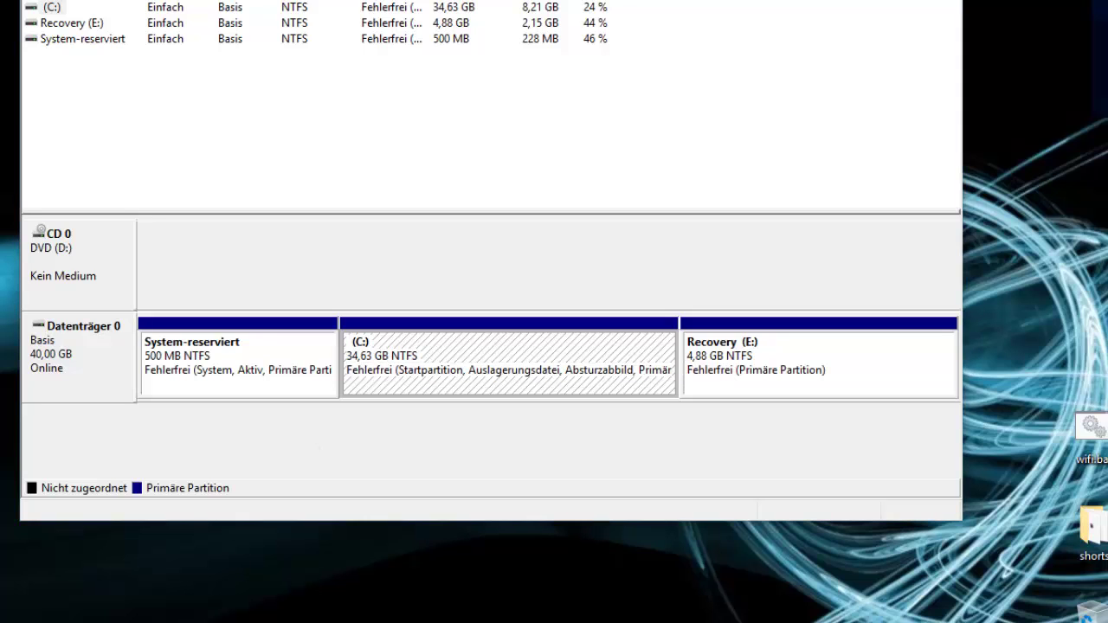
{"action": "key", "text": "super+e"}
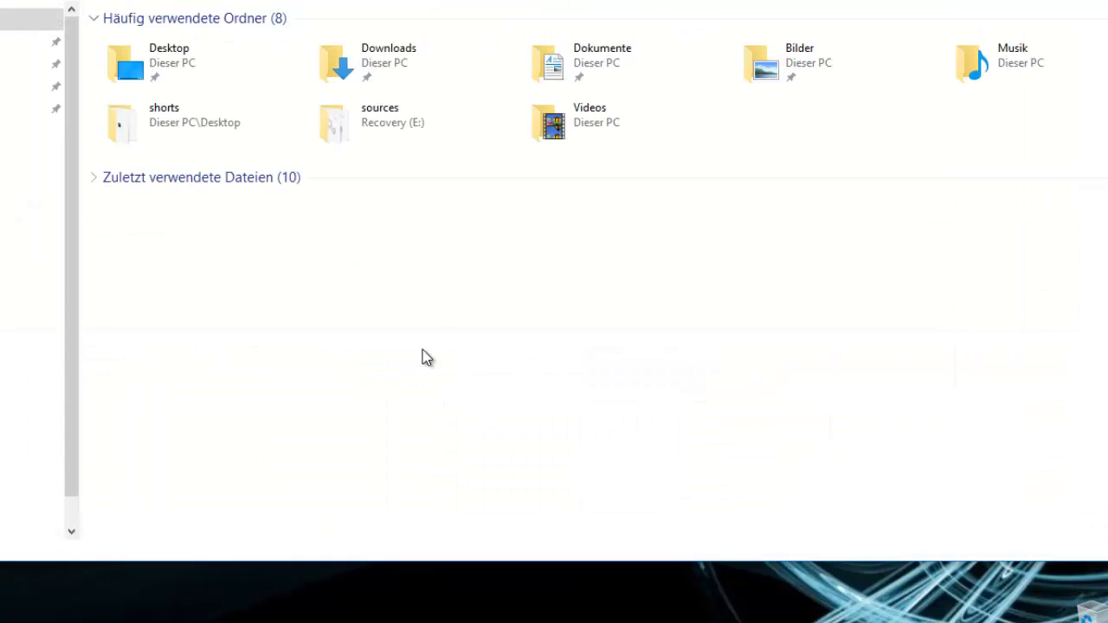
{"action": "left_click", "coordinate": [31, 257]}
{"action": "right_click", "coordinate": [403, 322]}
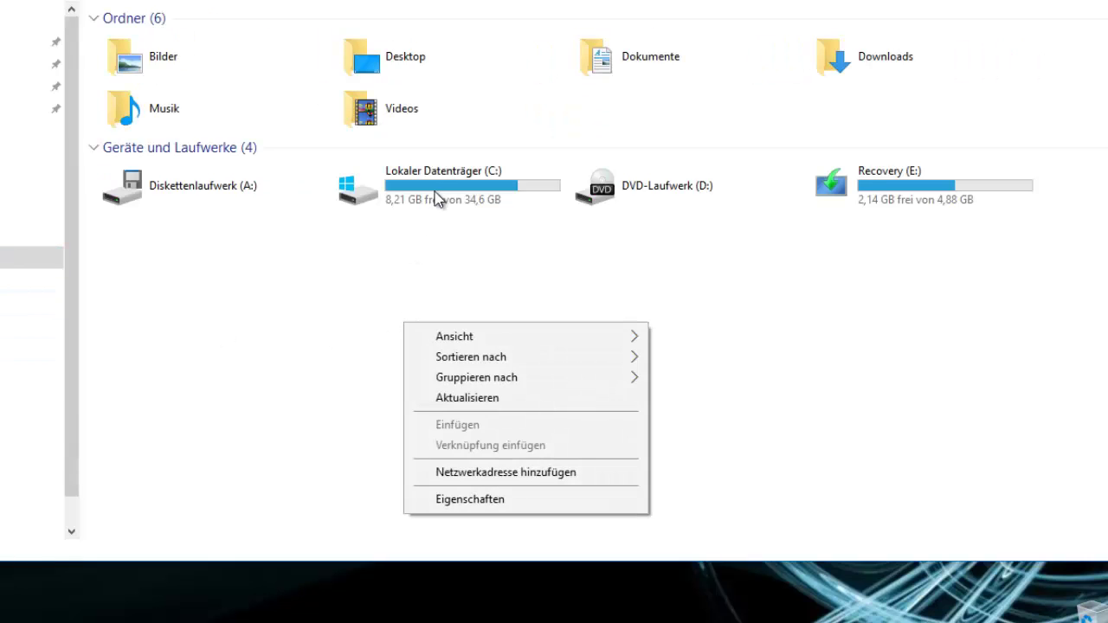
{"action": "left_click", "coordinate": [459, 201]}
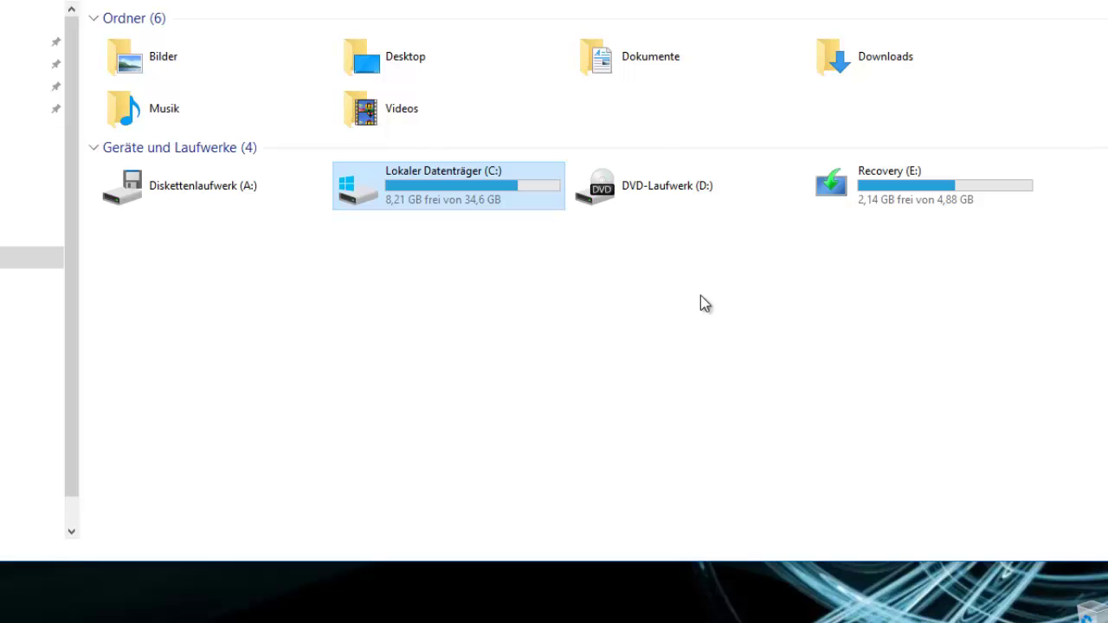
Browse the top-level folders of Lokaler Datenträger (C:) and return to the drive overview in Dieser PC
{"action": "double_click", "coordinate": [470, 198]}
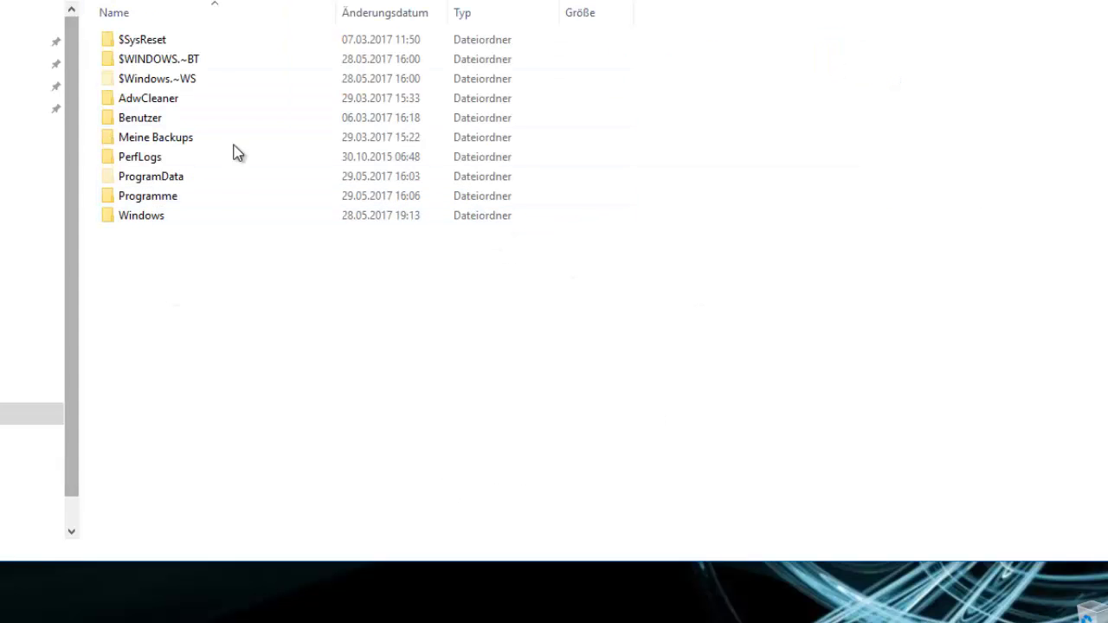
{"action": "key", "text": "alt+Left"}
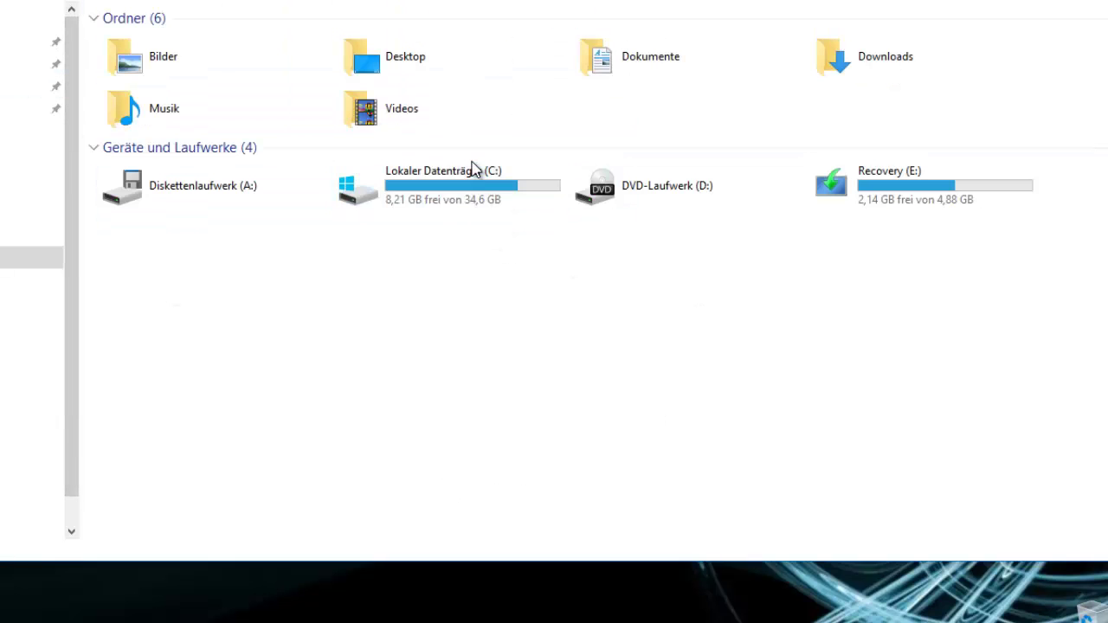
{"action": "double_click", "coordinate": [475, 168]}
{"action": "left_click", "coordinate": [464, 194]}
{"action": "key", "text": "alt+Left"}
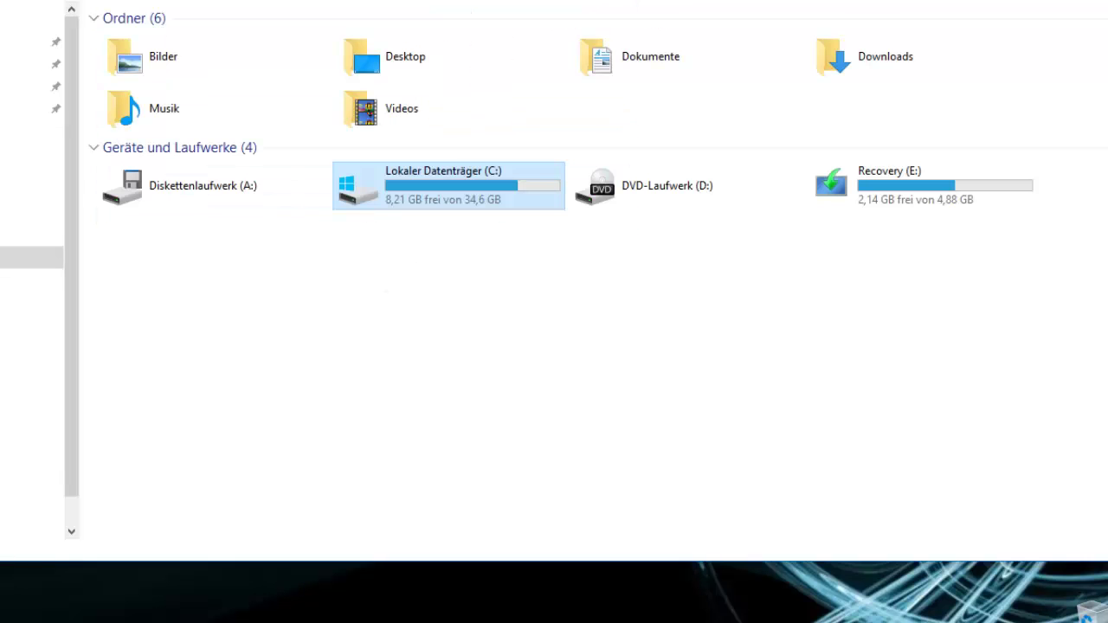
{"action": "left_click", "coordinate": [470, 198]}
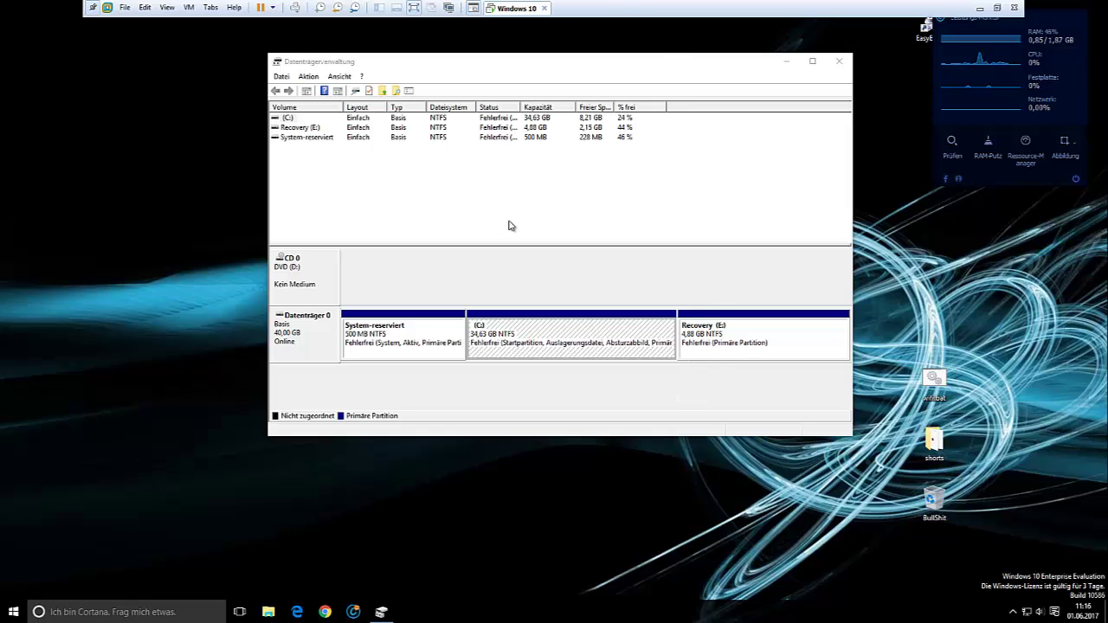
Review the System-reserviert, C: and Recovery (E:) partitions on Datenträger 0 in Disk Management
{"action": "left_click", "coordinate": [762, 357]}
{"action": "left_click", "coordinate": [454, 340]}
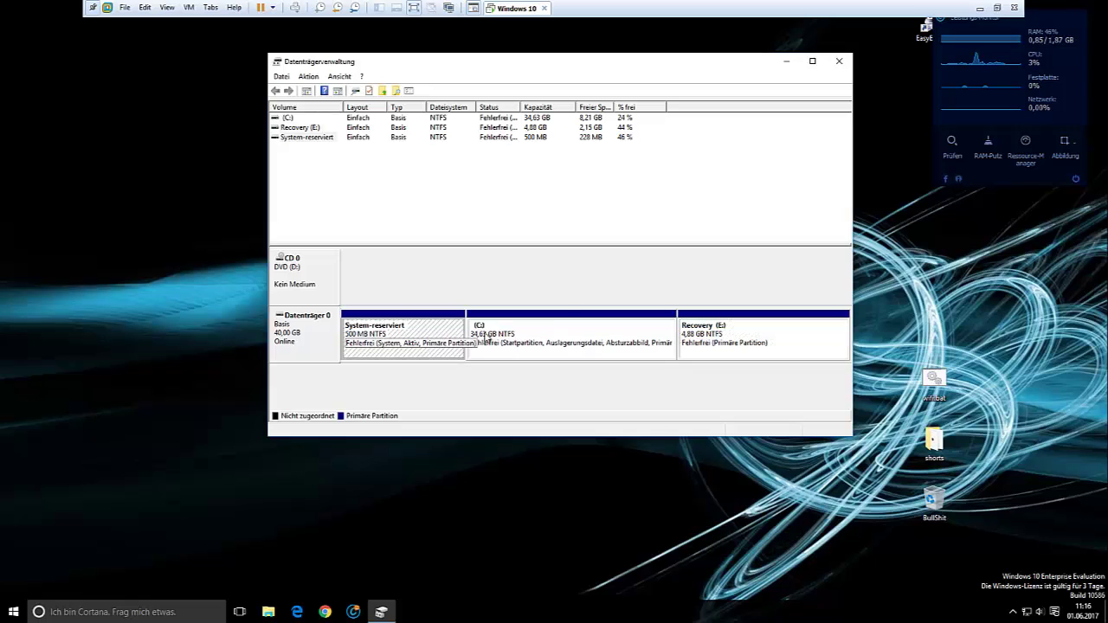
{"action": "left_click", "coordinate": [541, 350]}
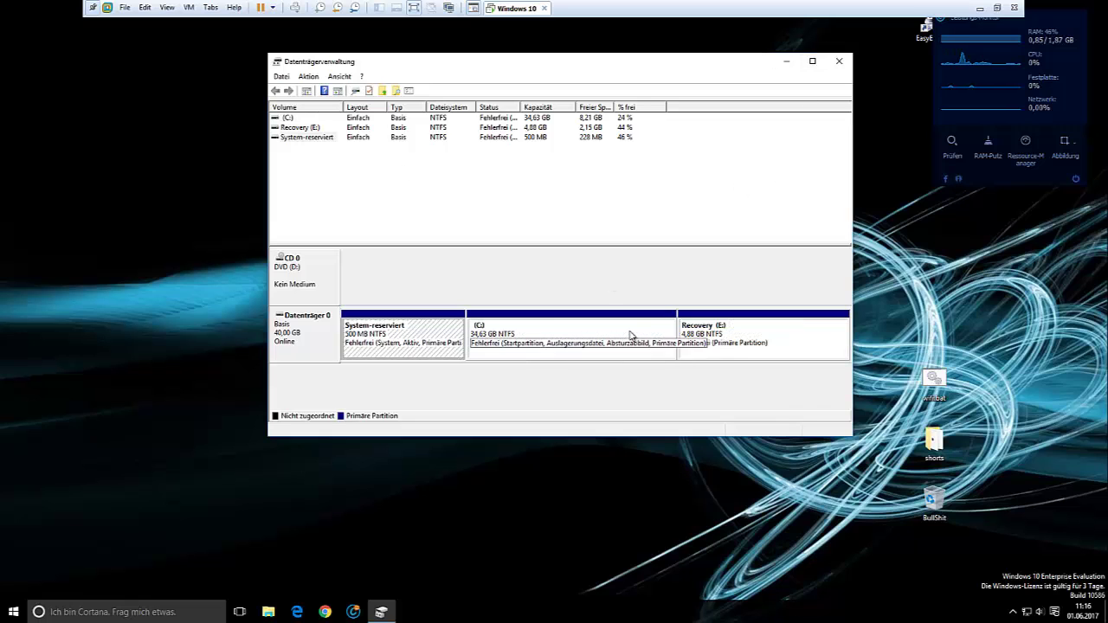
{"action": "key", "text": "Right"}
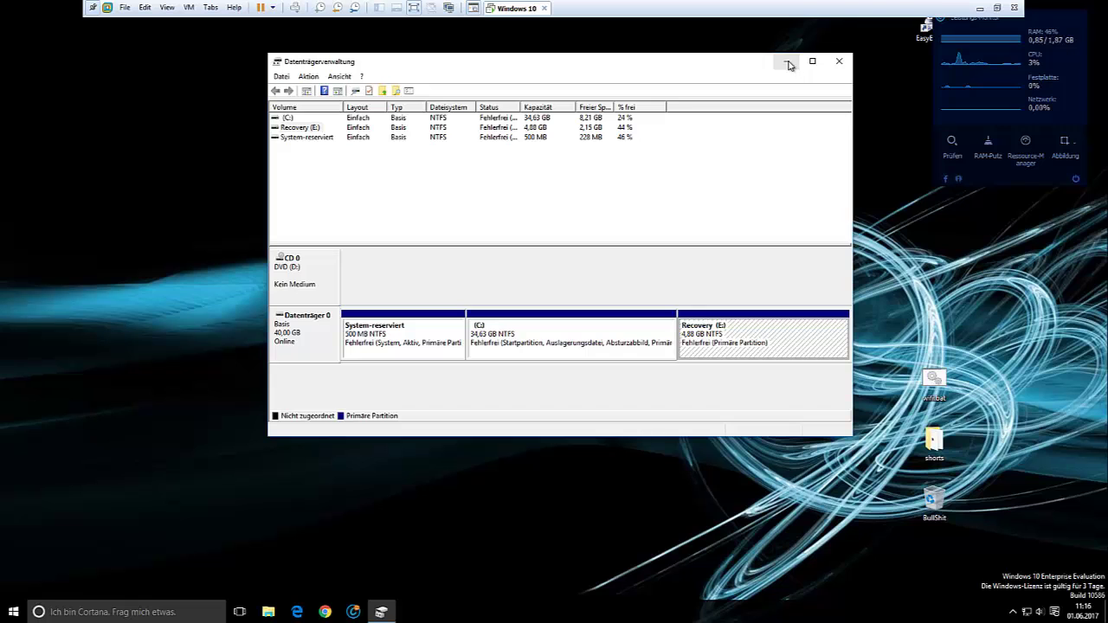
Close Disk Management and minimize the Windows 10 virtual machine window to return to the host desktop
{"action": "left_click", "coordinate": [838, 61]}
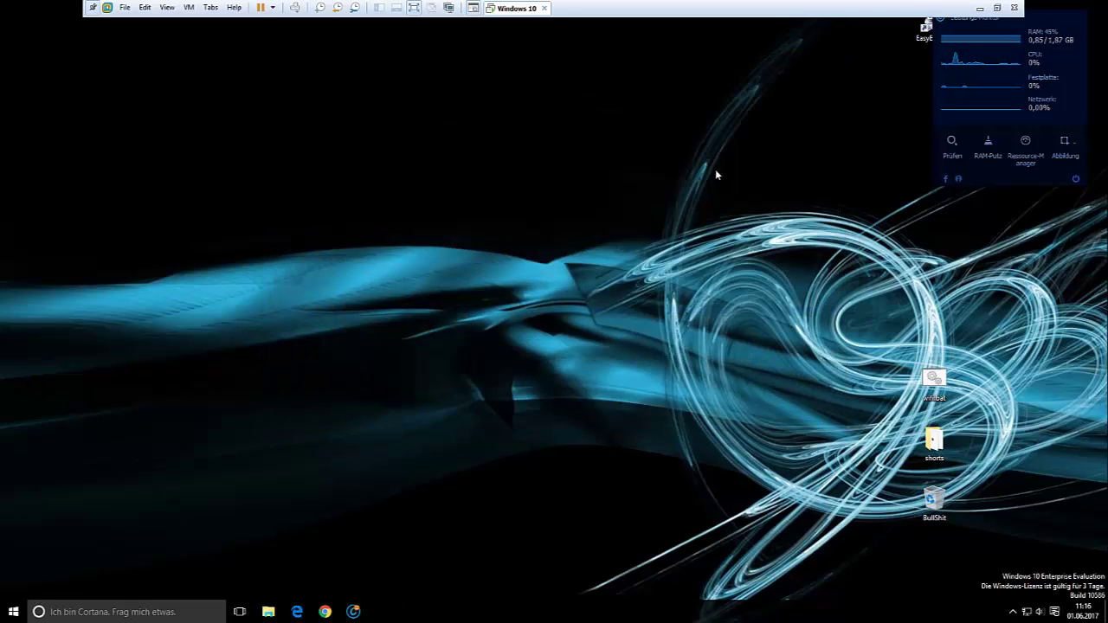
{"action": "left_click", "coordinate": [979, 8]}
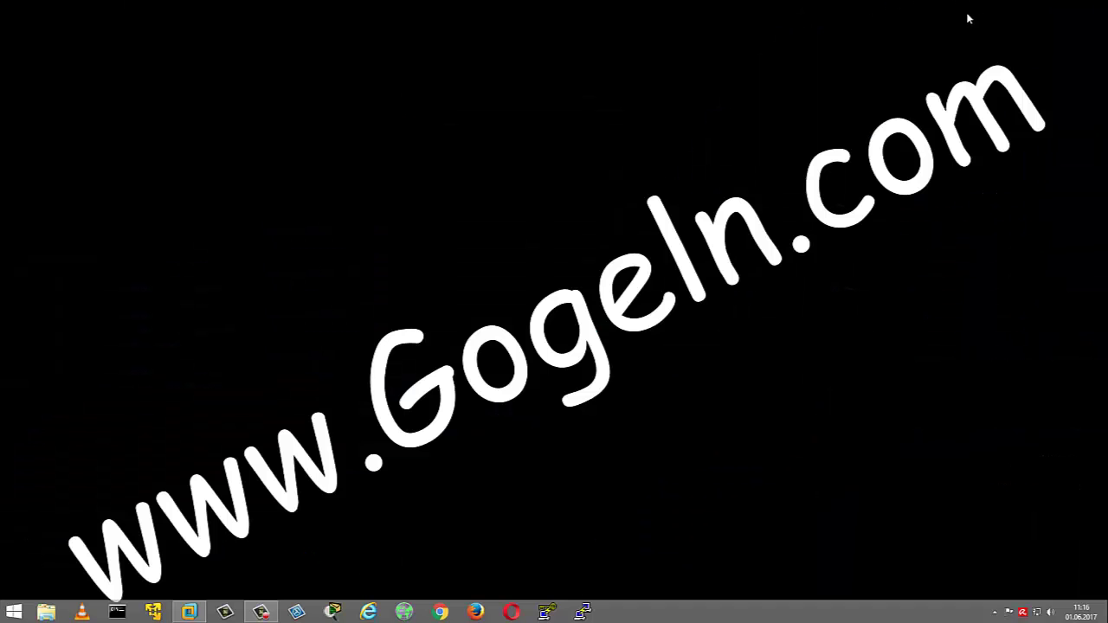